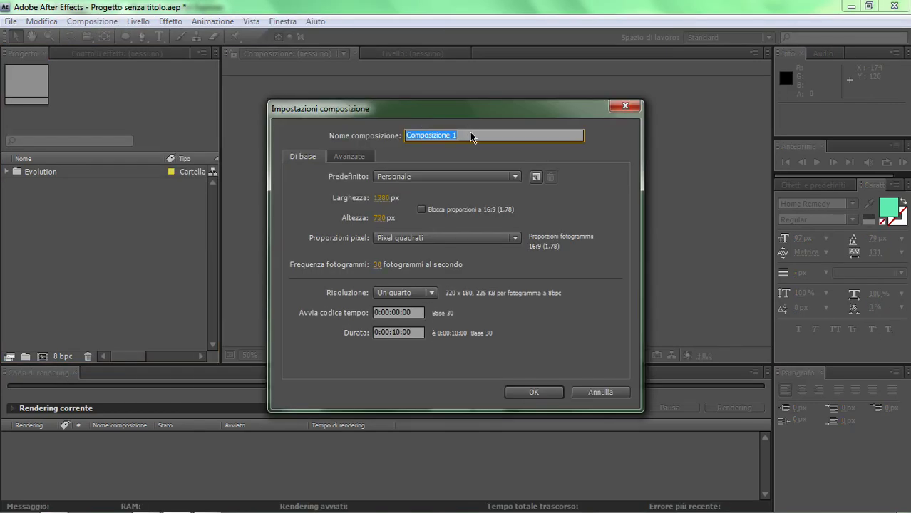
Step: Create the composition with the name sfondo, keeping its other settings
{"action": "type", "text": "sfondo"}
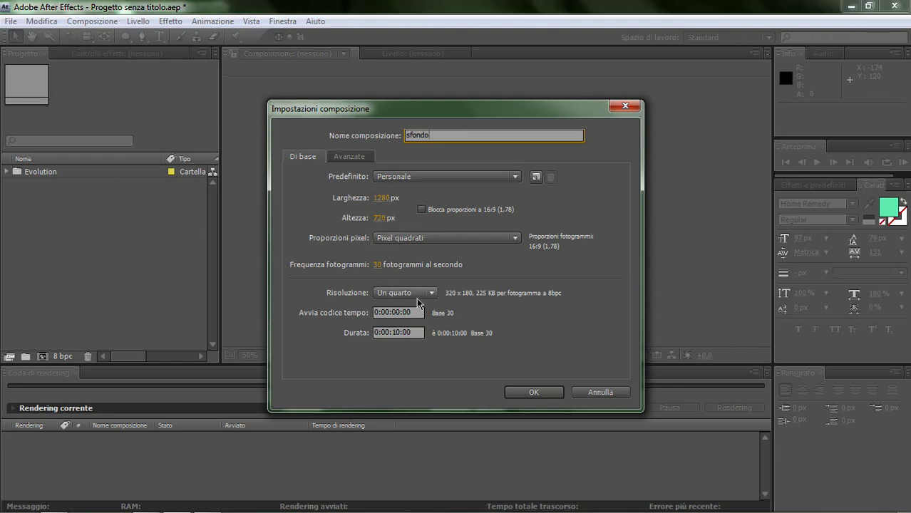
{"action": "left_click", "coordinate": [521, 392]}
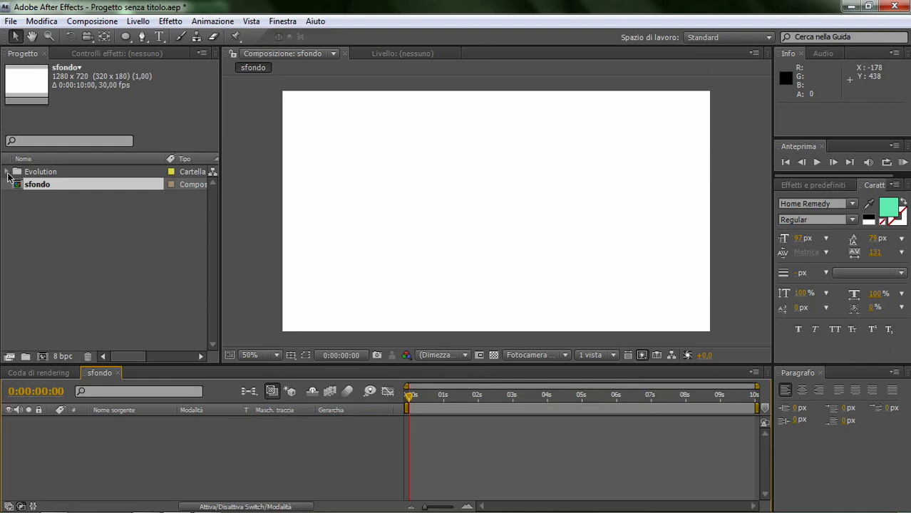
Step: Find Tex_22_grayscale.jpg in the Evolution project's Textures > Grayscale folder and place it in the sfondo composition
{"action": "left_click", "coordinate": [7, 173]}
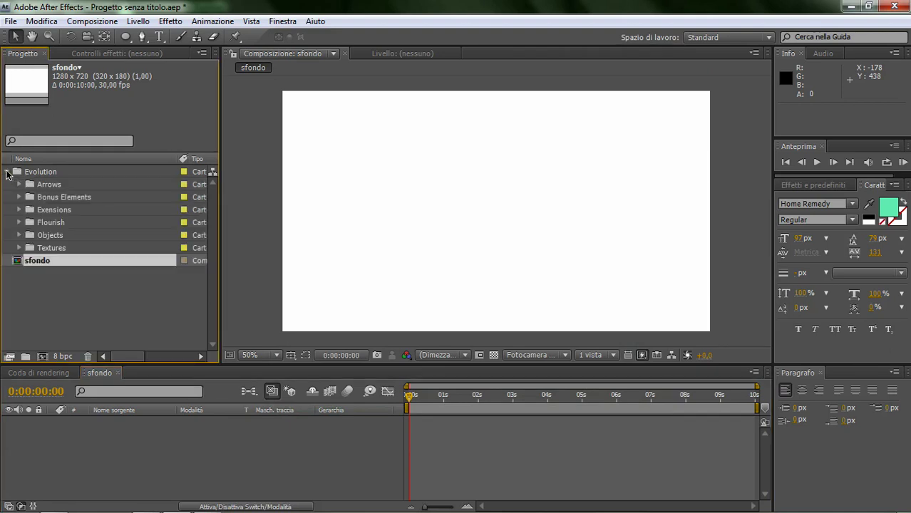
{"action": "left_click", "coordinate": [19, 250]}
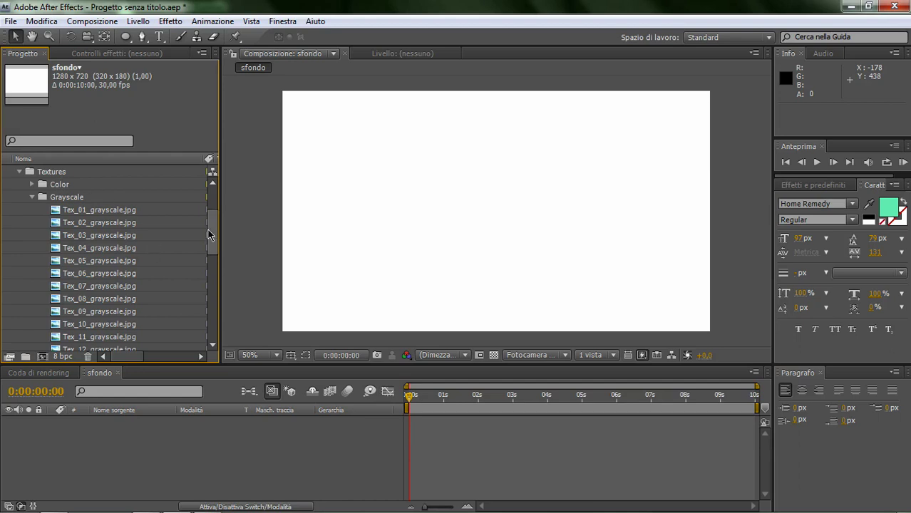
{"action": "left_click_drag", "start_coordinate": [210, 229], "coordinate": [212, 255]}
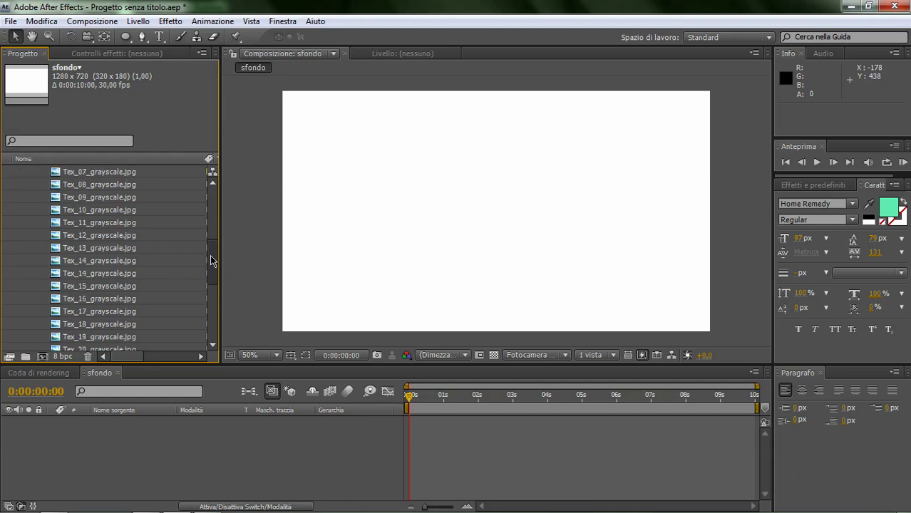
{"action": "left_click", "coordinate": [91, 299]}
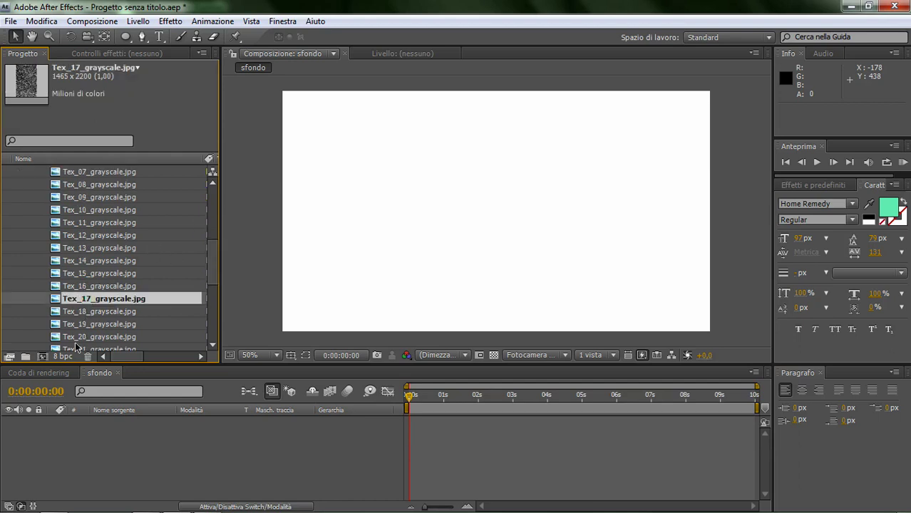
{"action": "left_click", "coordinate": [87, 325]}
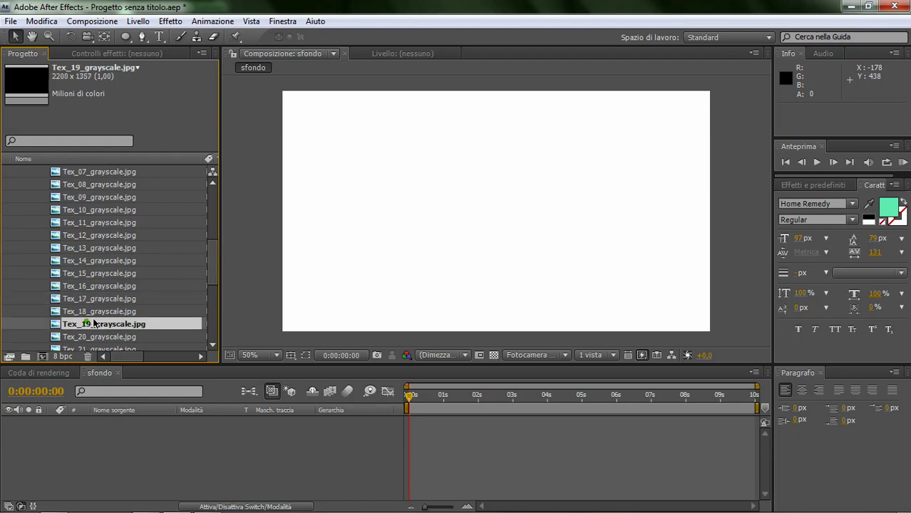
{"action": "left_click_drag", "start_coordinate": [211, 266], "coordinate": [211, 289]}
{"action": "left_click", "coordinate": [83, 261]}
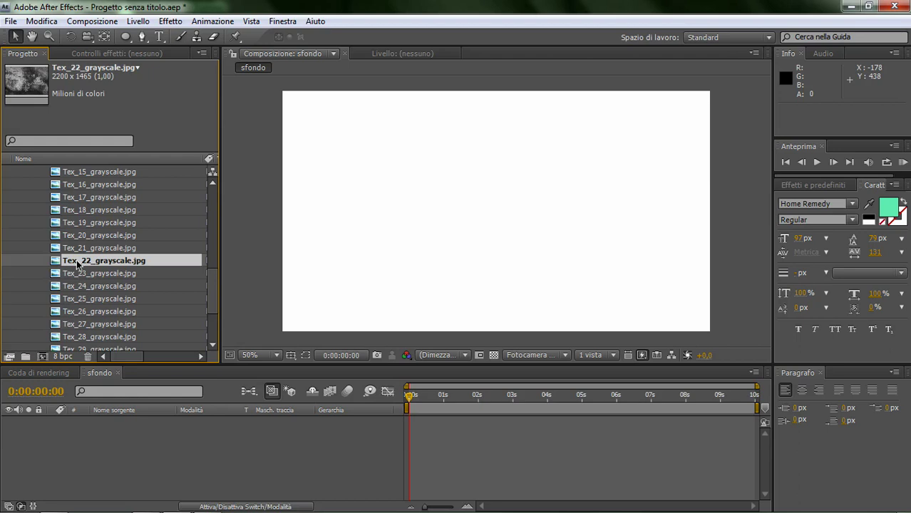
{"action": "left_click_drag", "start_coordinate": [77, 264], "coordinate": [488, 208]}
Step: Scale the texture layer down to about 65% by 69% so it still covers the whole frame
{"action": "key", "text": "comma"}
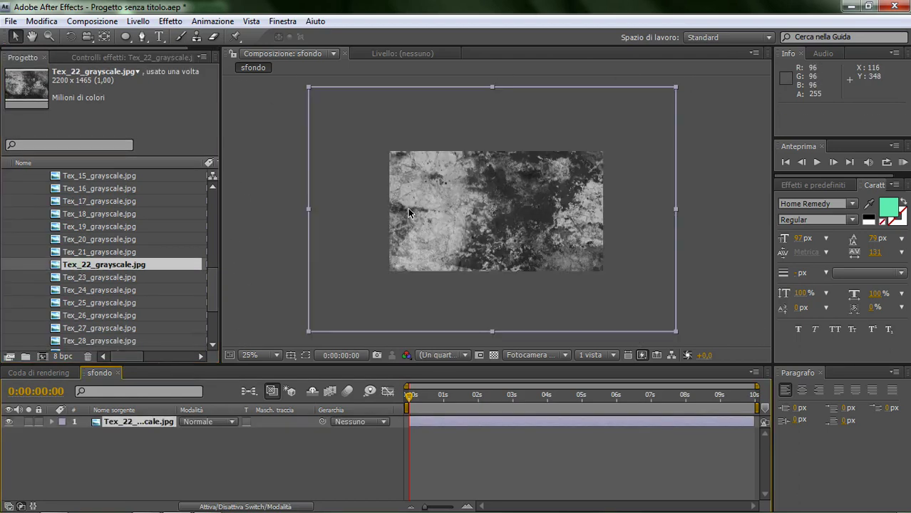
{"action": "left_click_drag", "start_coordinate": [308, 331], "coordinate": [372, 296]}
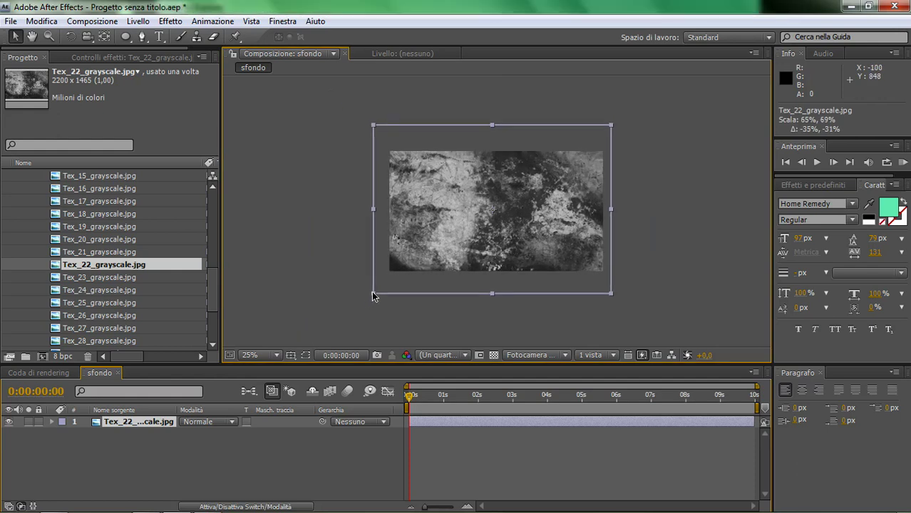
{"action": "key", "text": "period"}
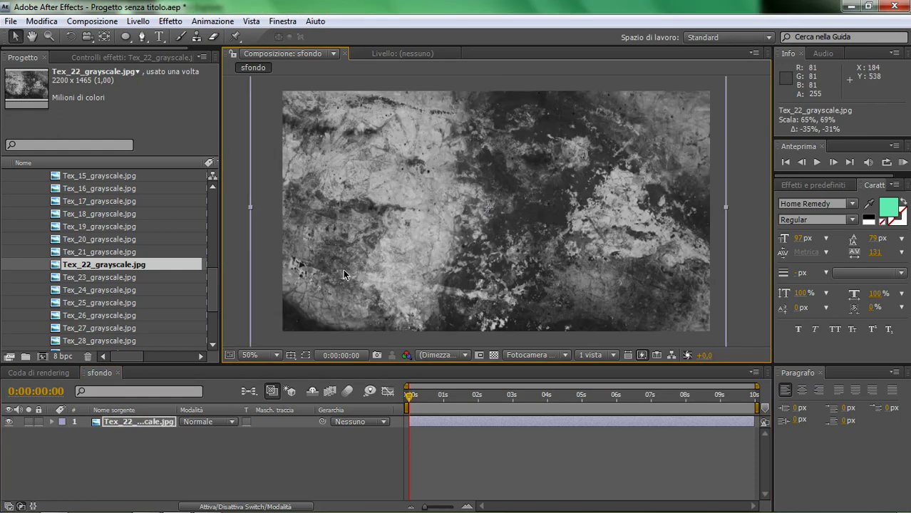
Step: Add a new blue solid layer above the texture layer, keeping the default solid settings
{"action": "left_click", "coordinate": [134, 423]}
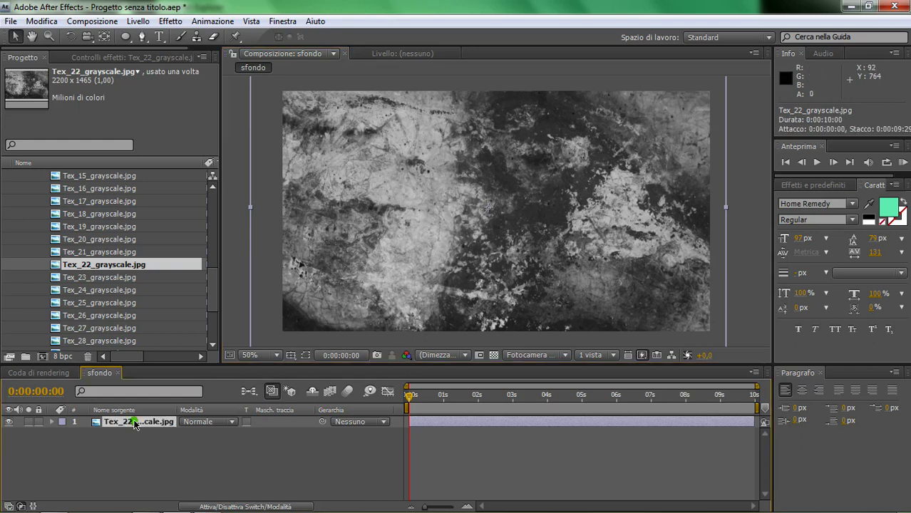
{"action": "left_click", "coordinate": [138, 20]}
{"action": "mouse_move", "coordinate": [238, 43]}
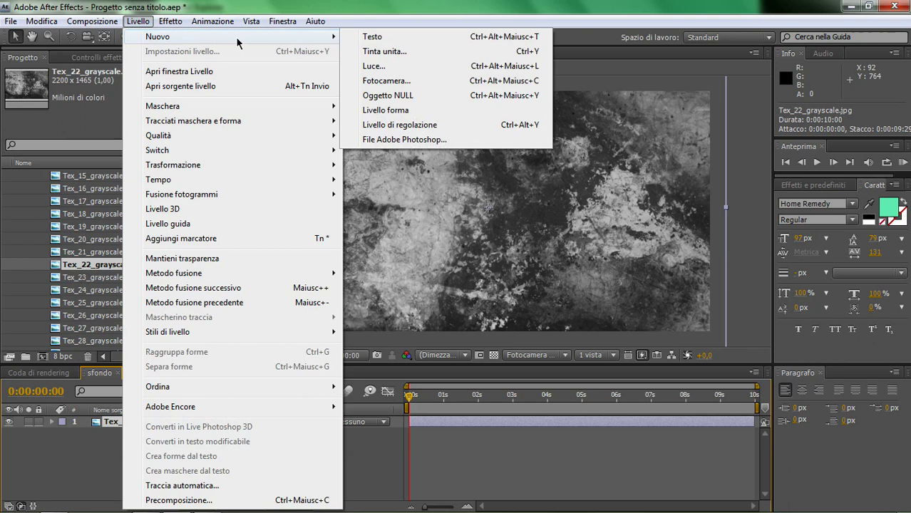
{"action": "left_click", "coordinate": [378, 51]}
{"action": "left_click", "coordinate": [488, 381]}
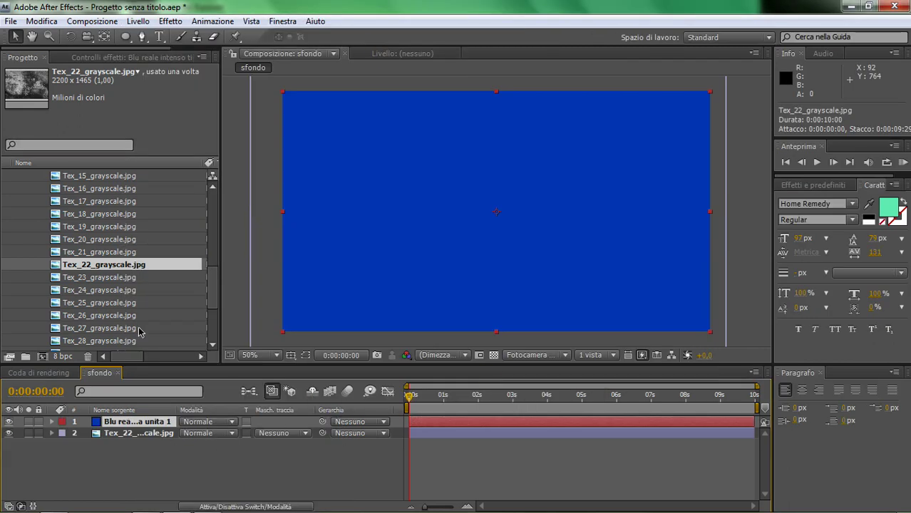
Step: Apply the Disturbo frattale effect to the blue solid layer
{"action": "left_click", "coordinate": [170, 20]}
{"action": "mouse_move", "coordinate": [229, 223]}
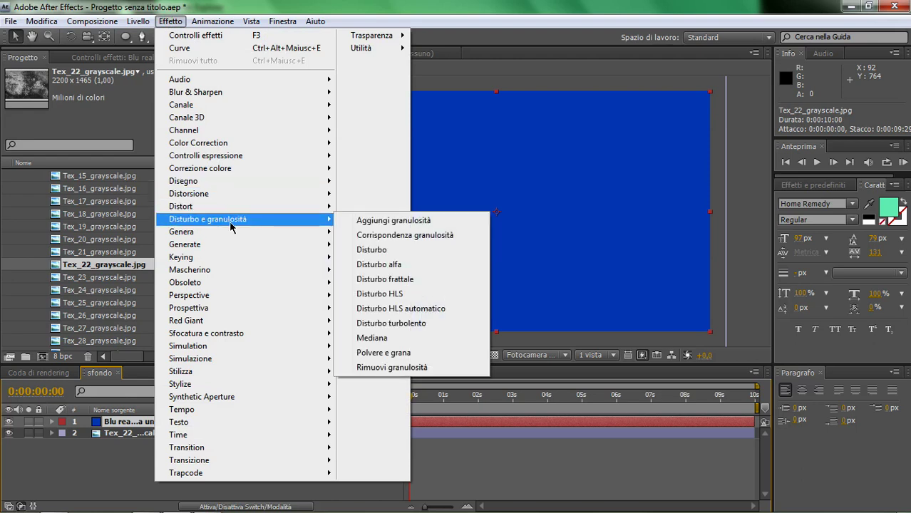
{"action": "left_click", "coordinate": [383, 281]}
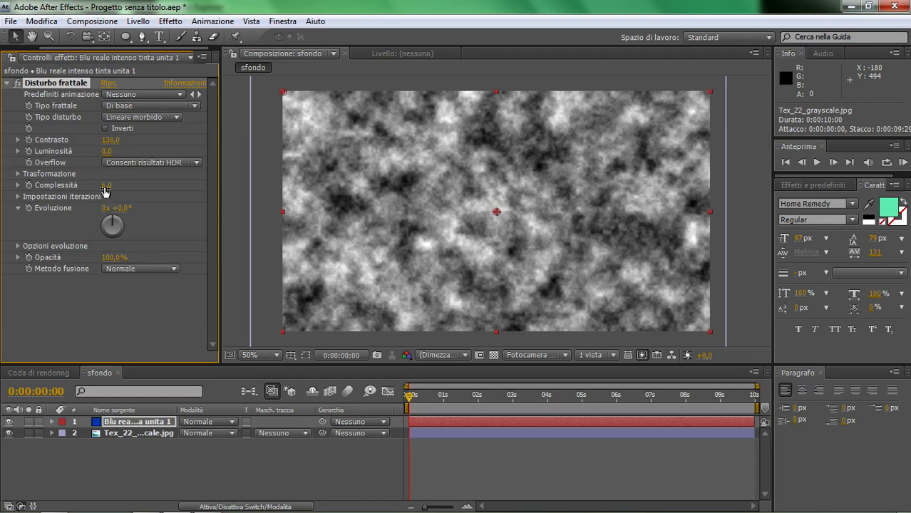
{"action": "left_click", "coordinate": [176, 116]}
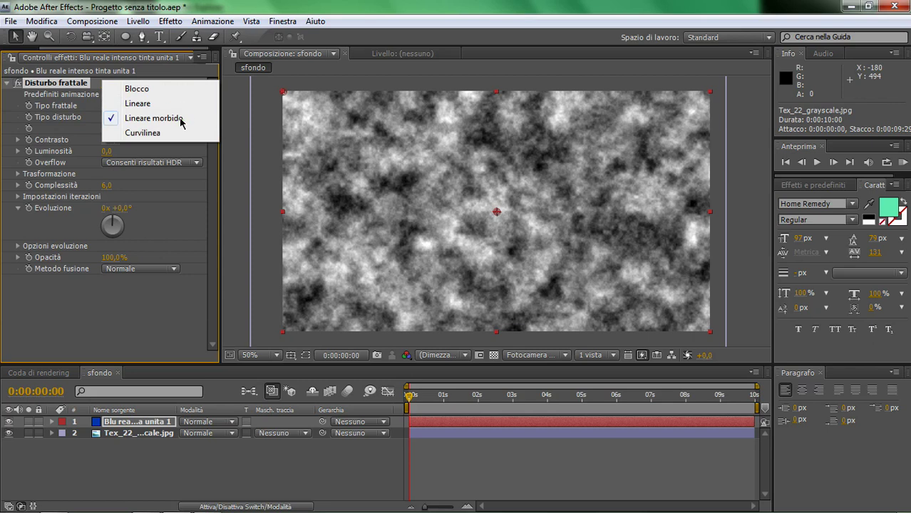
{"action": "left_click", "coordinate": [178, 119]}
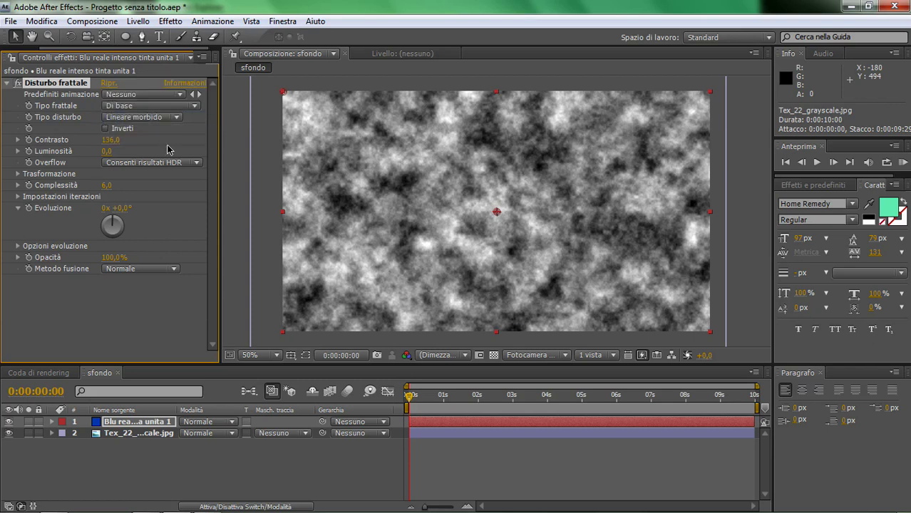
{"action": "left_click", "coordinate": [106, 129]}
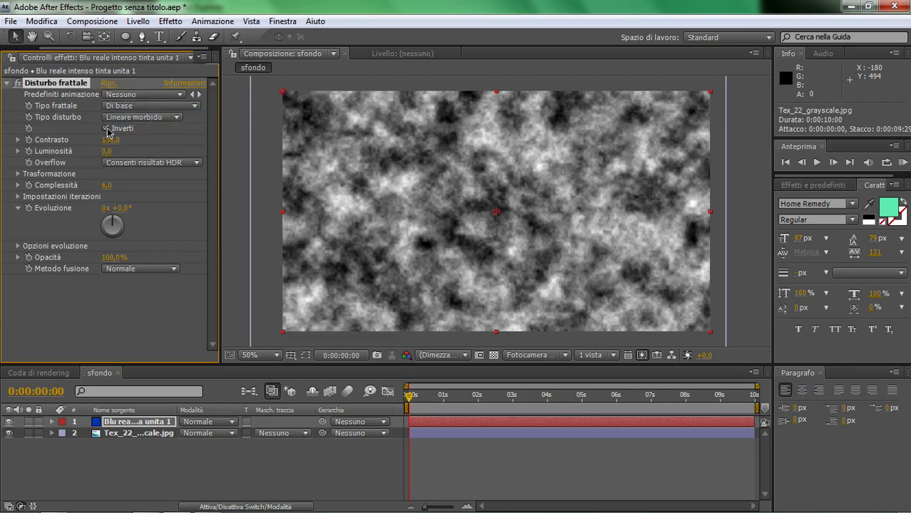
{"action": "left_click", "coordinate": [107, 129]}
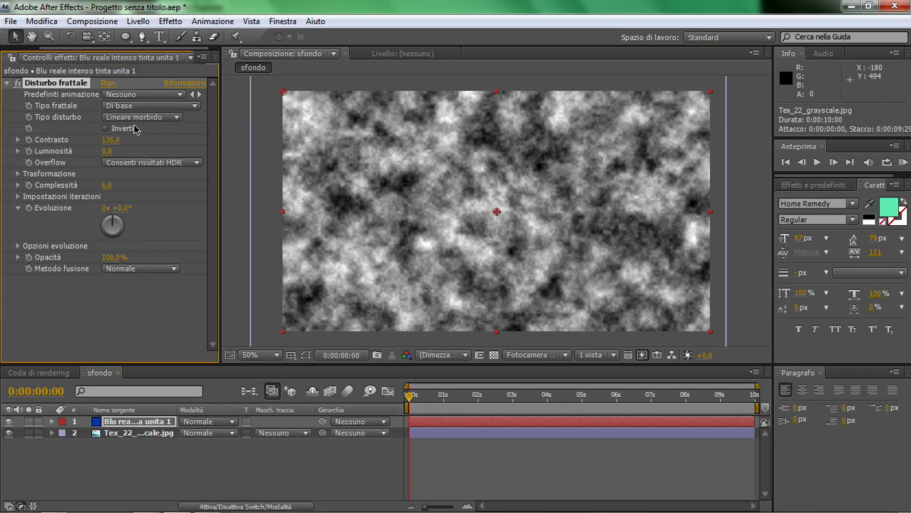
Step: Set the fractal noise's Luminosità to -9 and its Overflow to Taglia
{"action": "mouse_move", "coordinate": [101, 151]}
{"action": "left_mouse_down"}
{"action": "mouse_move", "coordinate": [89, 151]}
{"action": "mouse_move", "coordinate": [100, 151]}
{"action": "left_mouse_up"}
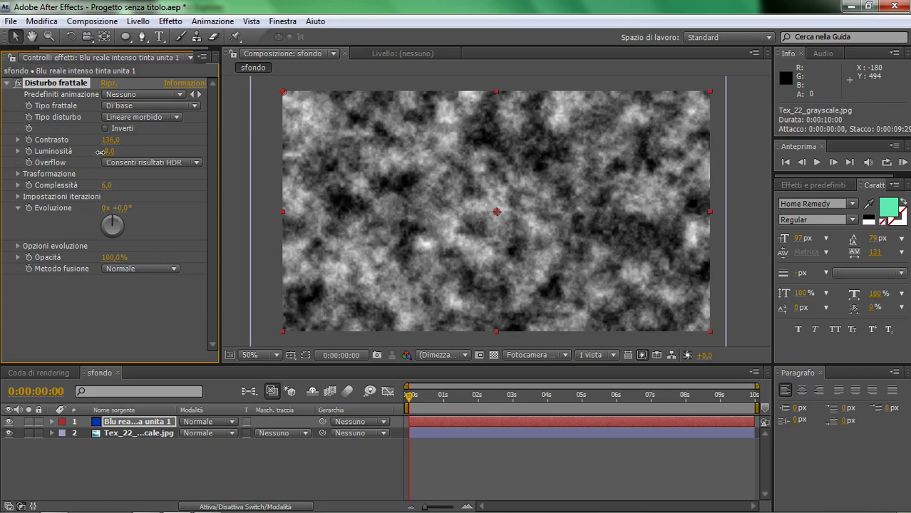
{"action": "left_click", "coordinate": [151, 164]}
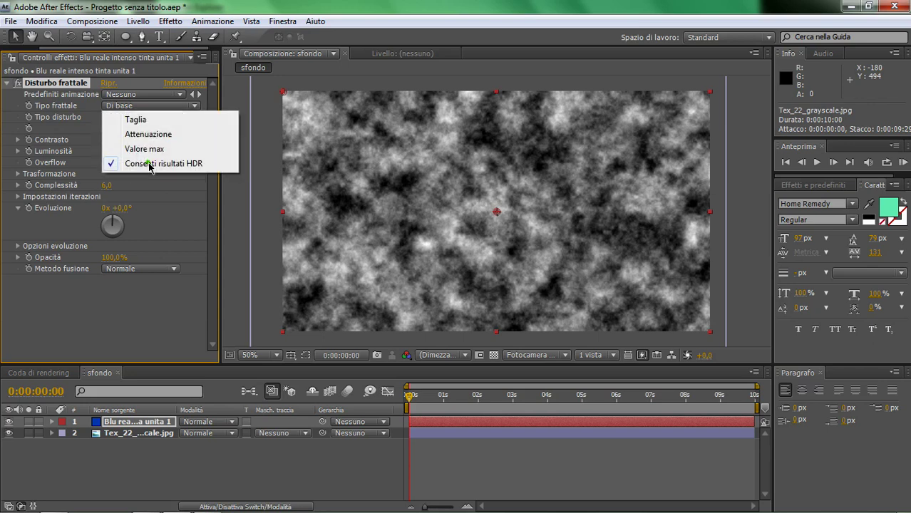
{"action": "left_click", "coordinate": [129, 119]}
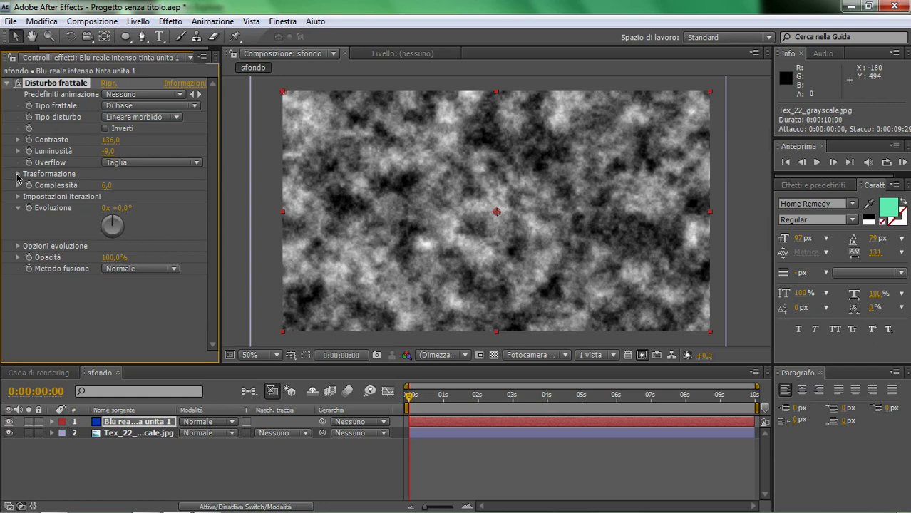
Step: Set the fractal noise's Scala to 62 and its Complessità to 8.4
{"action": "left_click", "coordinate": [18, 175]}
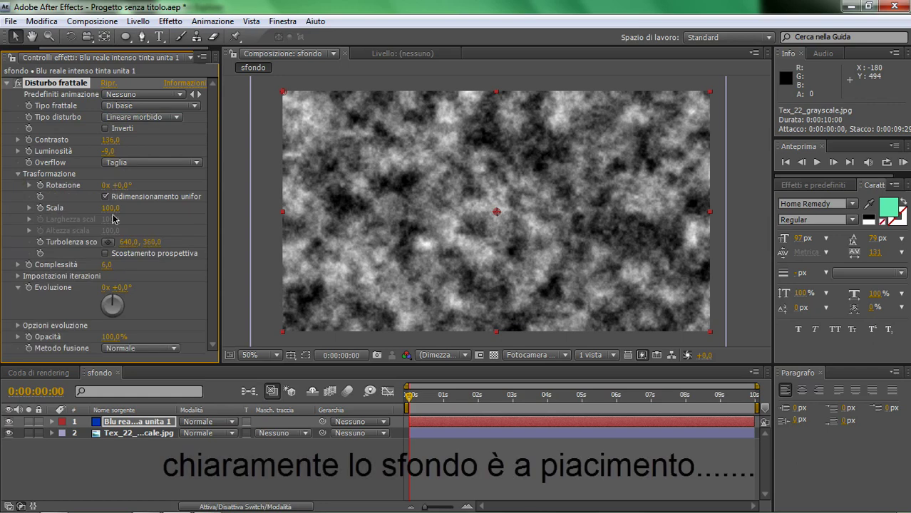
{"action": "left_click_drag", "start_coordinate": [113, 208], "coordinate": [90, 208]}
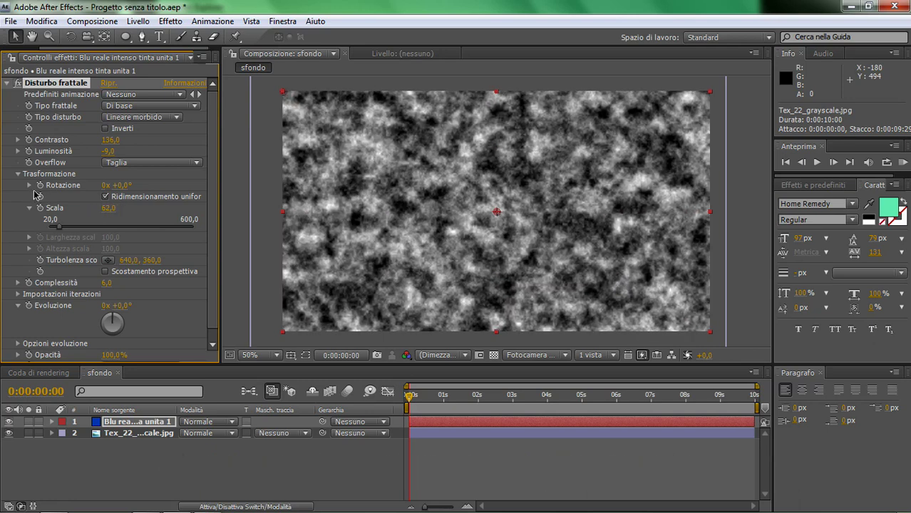
{"action": "left_click", "coordinate": [18, 175]}
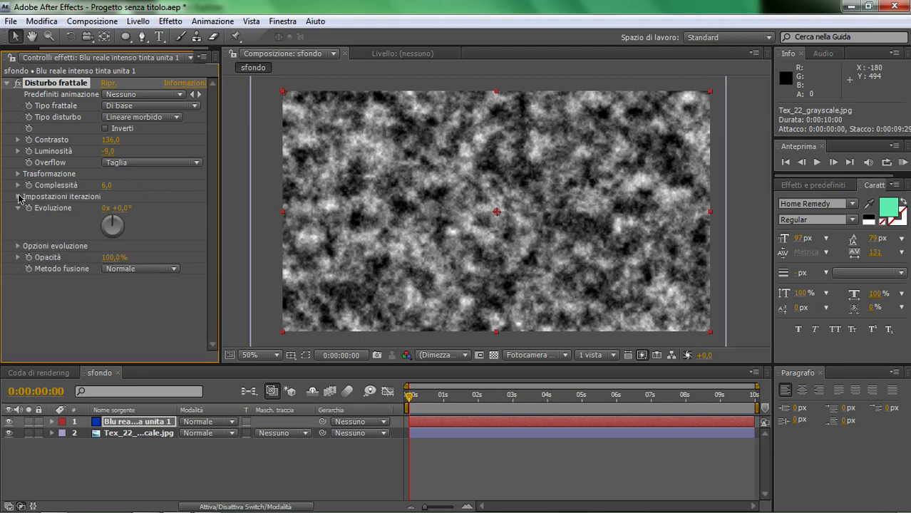
{"action": "left_click", "coordinate": [18, 186]}
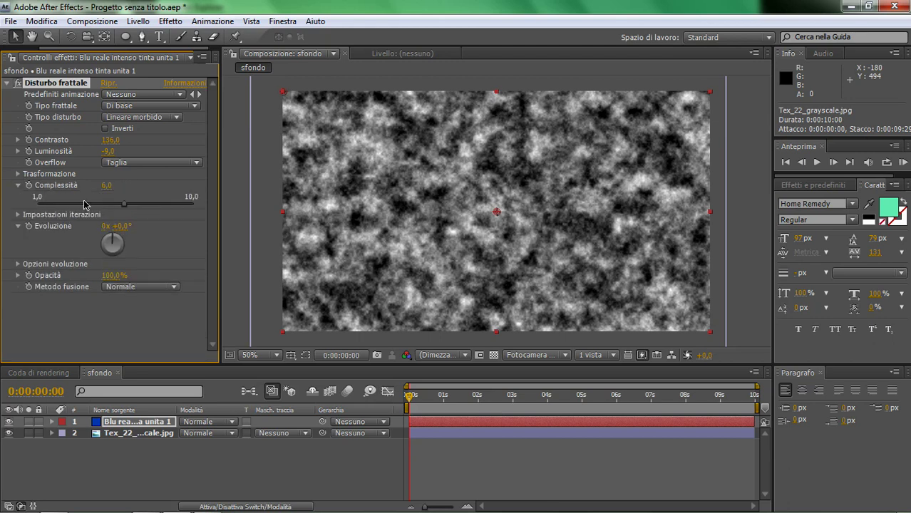
{"action": "left_click_drag", "start_coordinate": [119, 207], "coordinate": [166, 207]}
{"action": "left_click", "coordinate": [18, 185]}
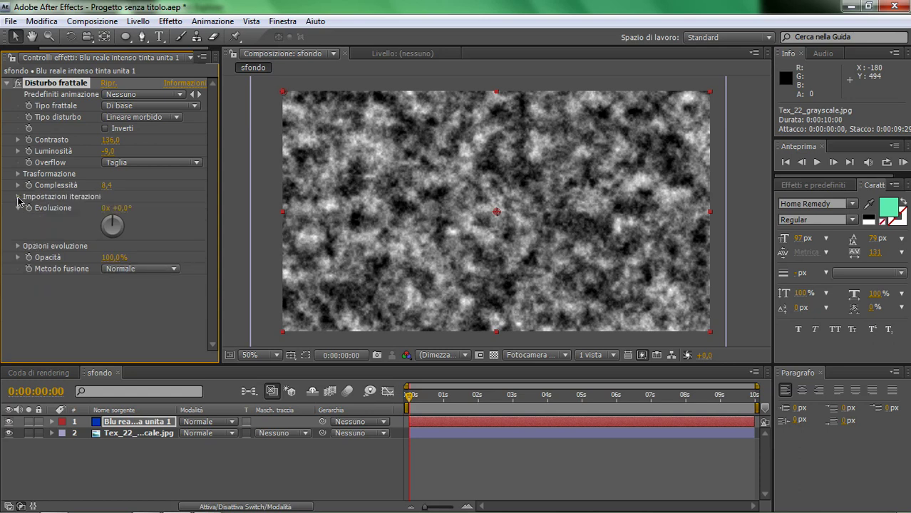
Step: Set the fractal noise's iteration influence to 44.3 and its iteration scale to 37.6
{"action": "left_click", "coordinate": [18, 197]}
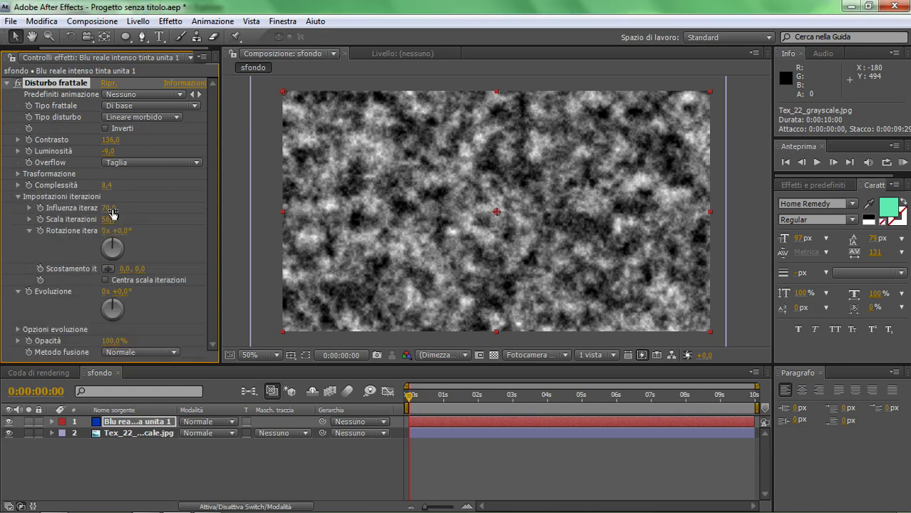
{"action": "left_click_drag", "start_coordinate": [112, 210], "coordinate": [19, 212]}
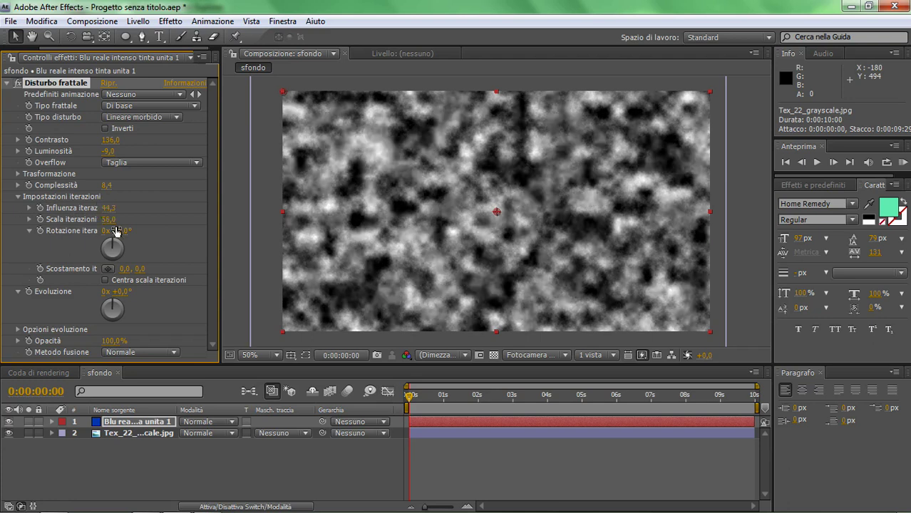
{"action": "left_click_drag", "start_coordinate": [108, 218], "coordinate": [2, 229]}
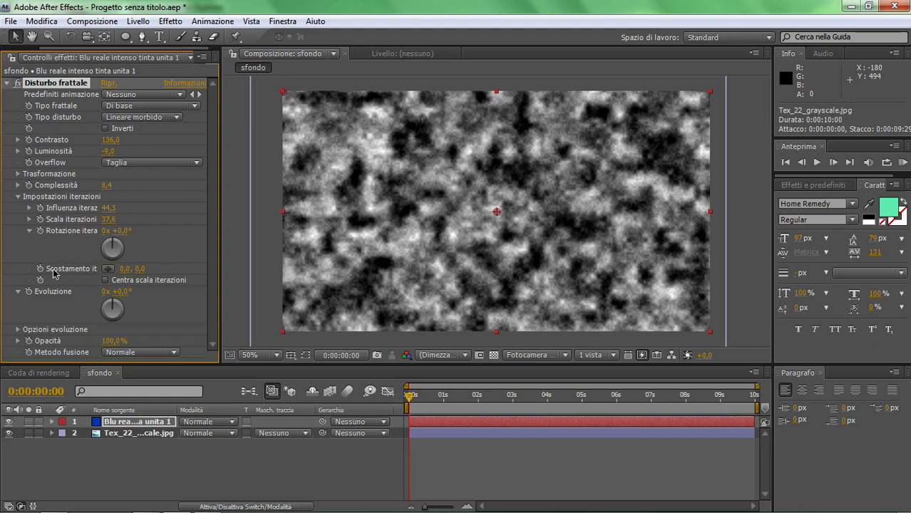
{"action": "left_click", "coordinate": [18, 196]}
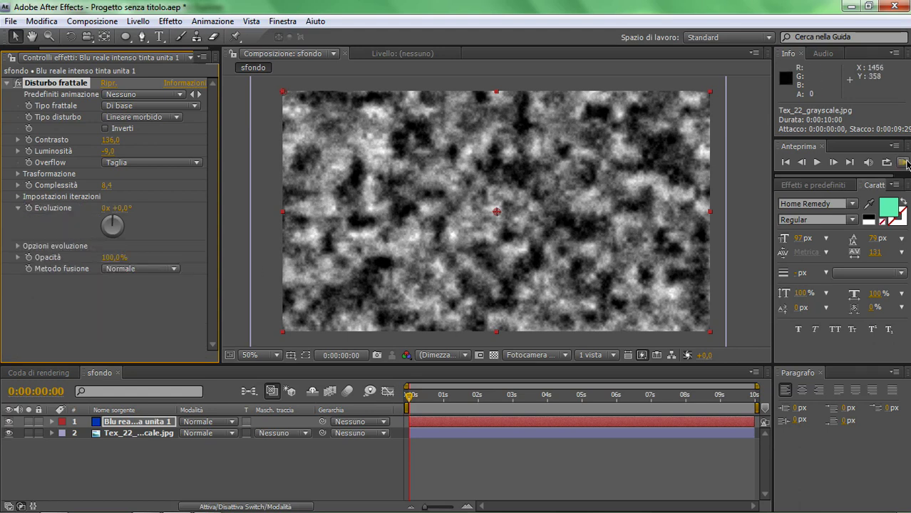
Step: Animate the noise's Evoluzione with keyframes from 0 at the first frame to 12 revolutions at the last frame, 0:00:09:29
{"action": "left_click", "coordinate": [30, 208]}
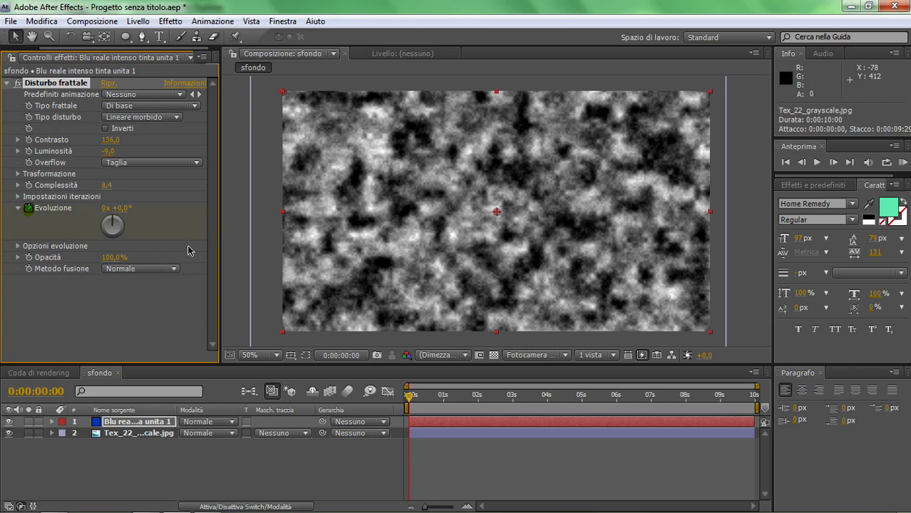
{"action": "left_click", "coordinate": [850, 164]}
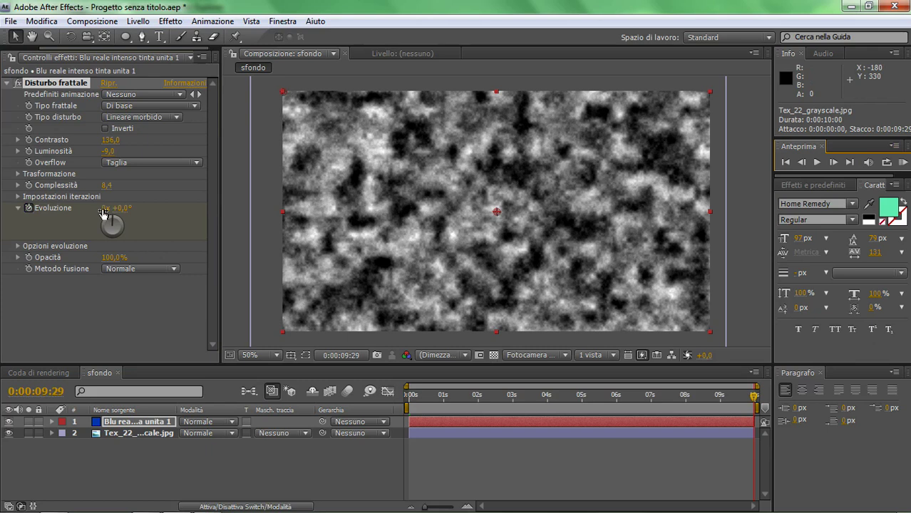
{"action": "left_click_drag", "start_coordinate": [104, 211], "coordinate": [142, 211]}
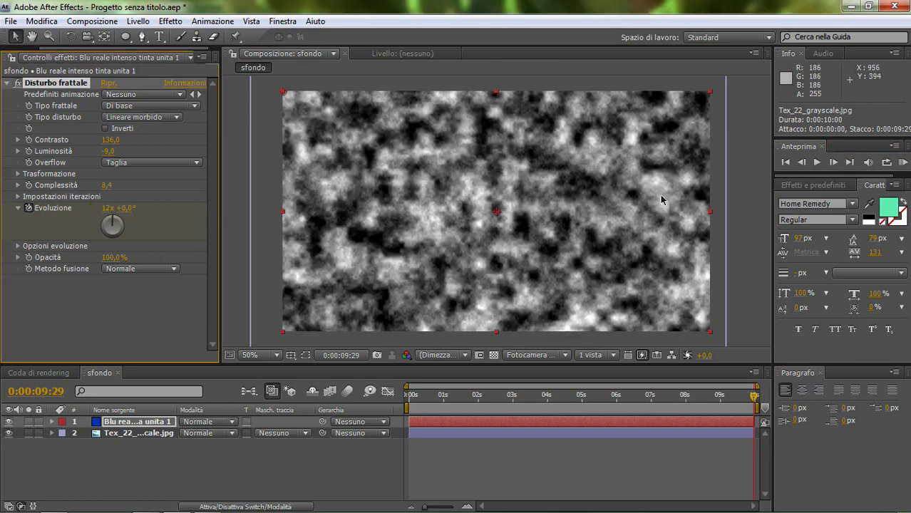
Step: Preview the animated fractal noise in the sfondo composition
{"action": "left_click", "coordinate": [902, 163]}
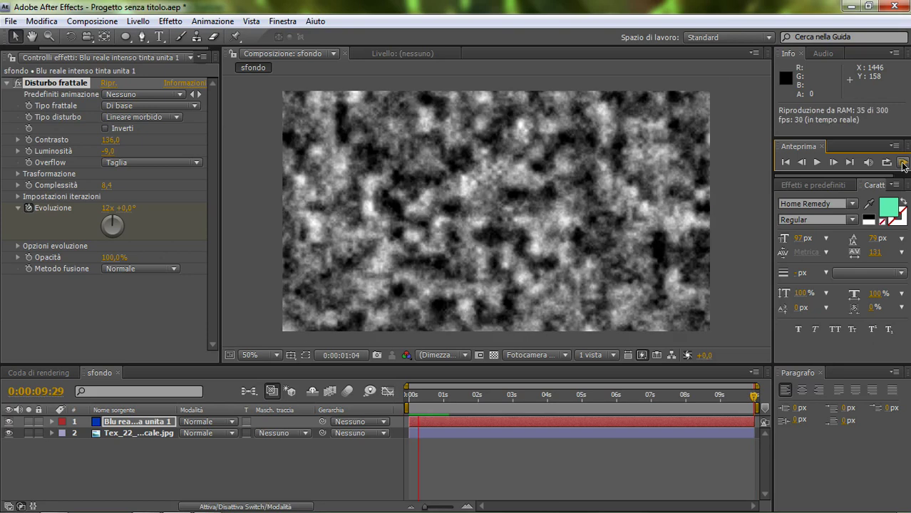
{"action": "key", "text": "space"}
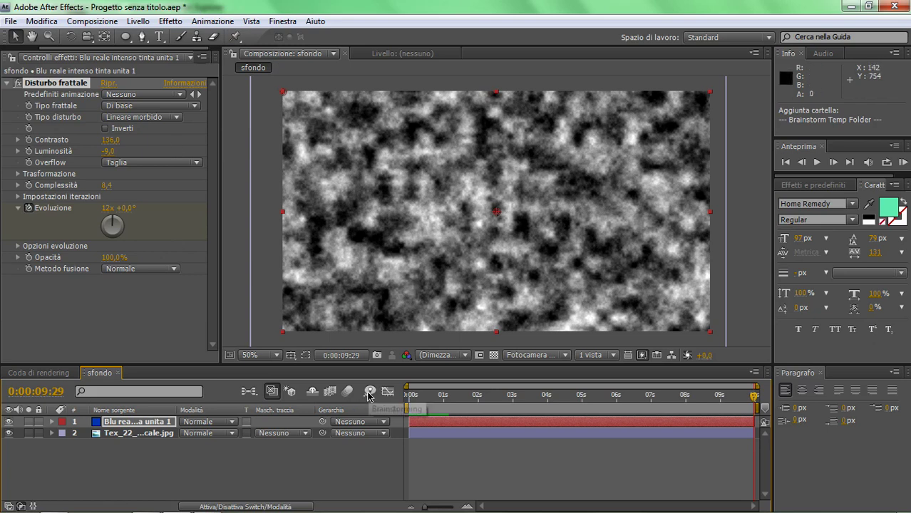
Step: Brainstorm several rounds of Disturbo frattale variations and apply the soft, cloudy gray one to the composition
{"action": "left_click", "coordinate": [39, 85]}
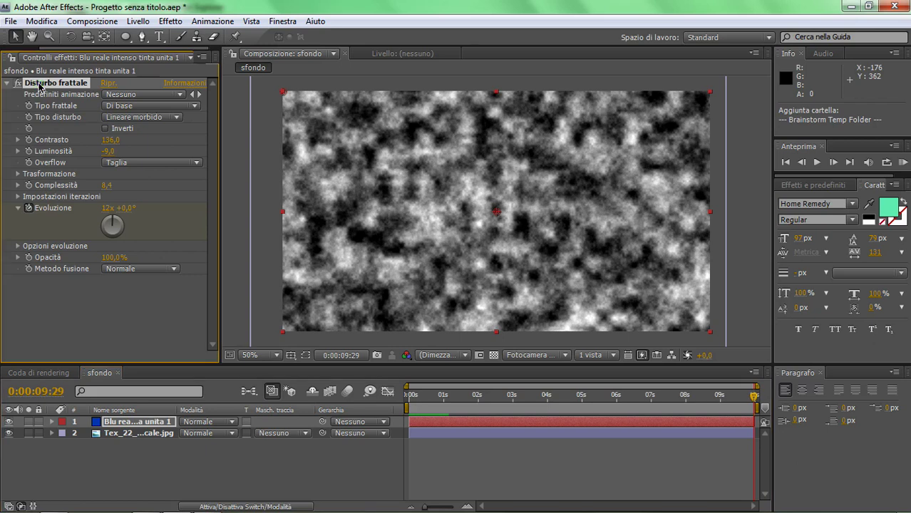
{"action": "left_click", "coordinate": [370, 392]}
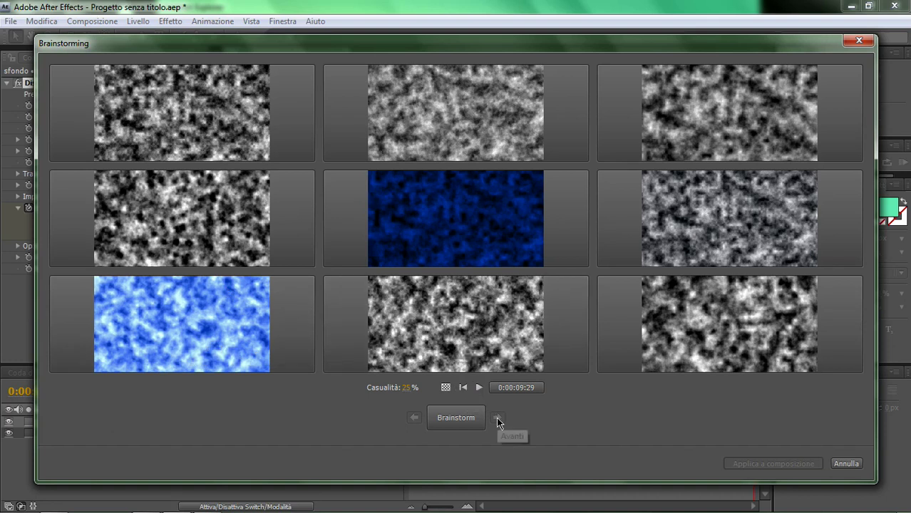
{"action": "left_click", "coordinate": [472, 421]}
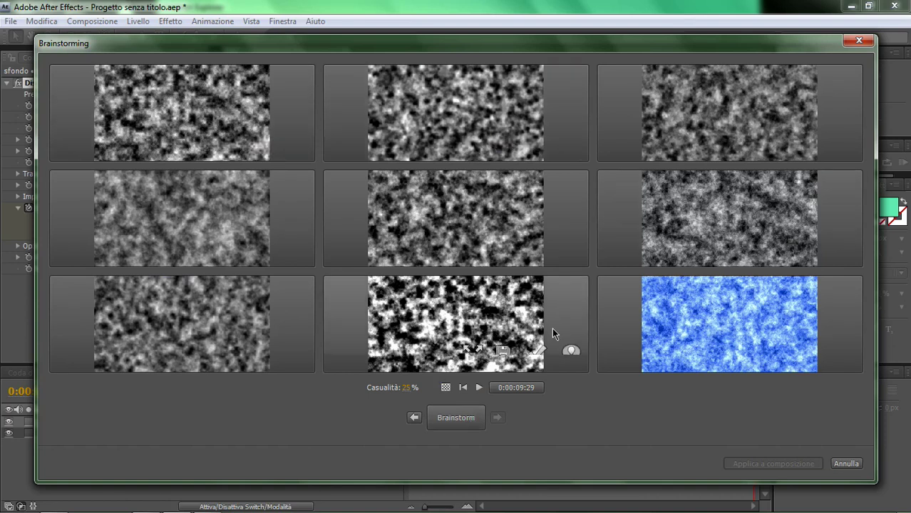
{"action": "left_click", "coordinate": [469, 420]}
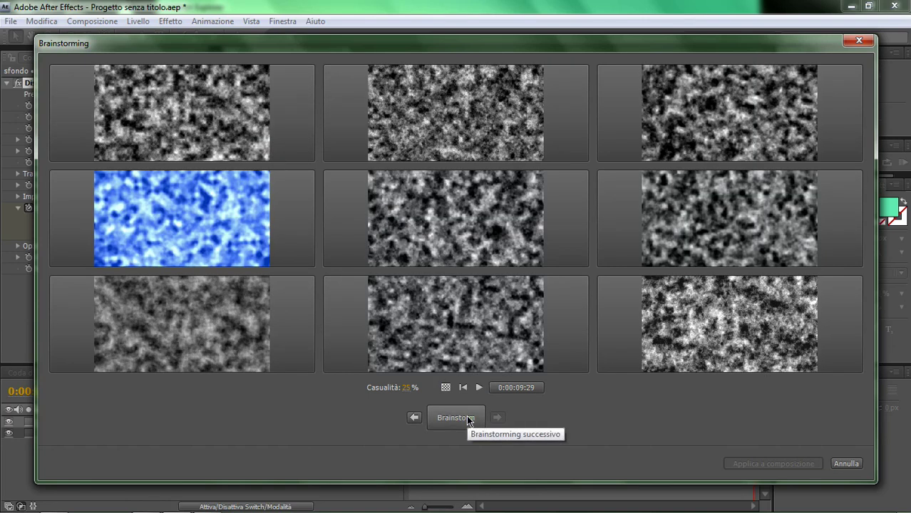
{"action": "left_click", "coordinate": [469, 419]}
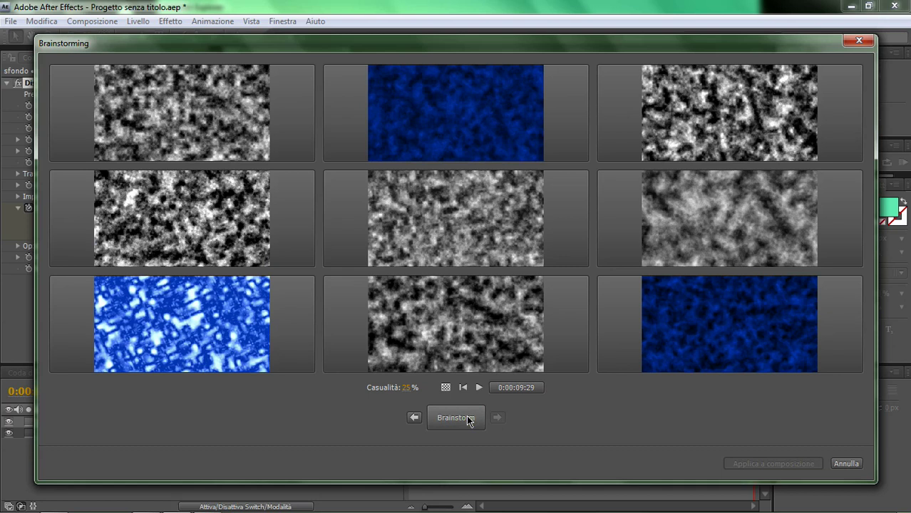
{"action": "mouse_move", "coordinate": [601, 265]}
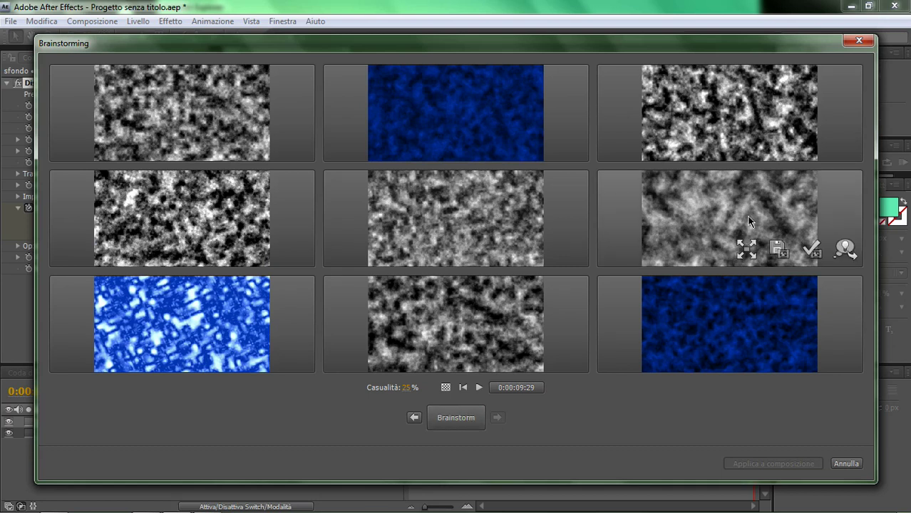
{"action": "left_click", "coordinate": [811, 249]}
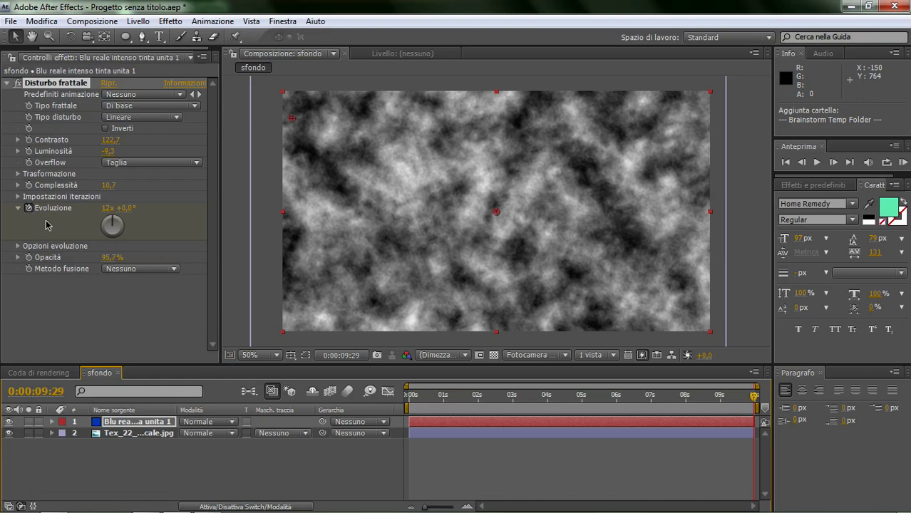
Step: Add the CC Toner effect to the blue solid and set its Midtones color to dark blue 0D2855
{"action": "left_click", "coordinate": [9, 85]}
{"action": "left_click", "coordinate": [169, 22]}
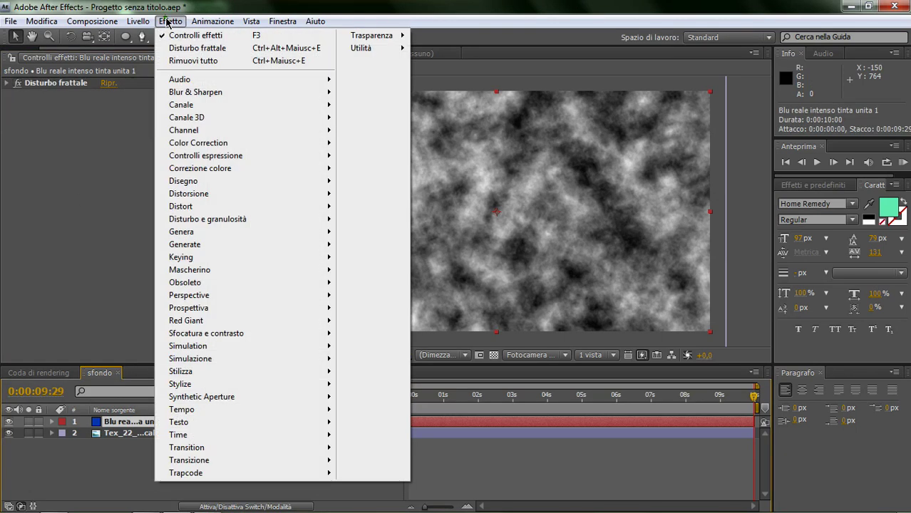
{"action": "mouse_move", "coordinate": [232, 145]}
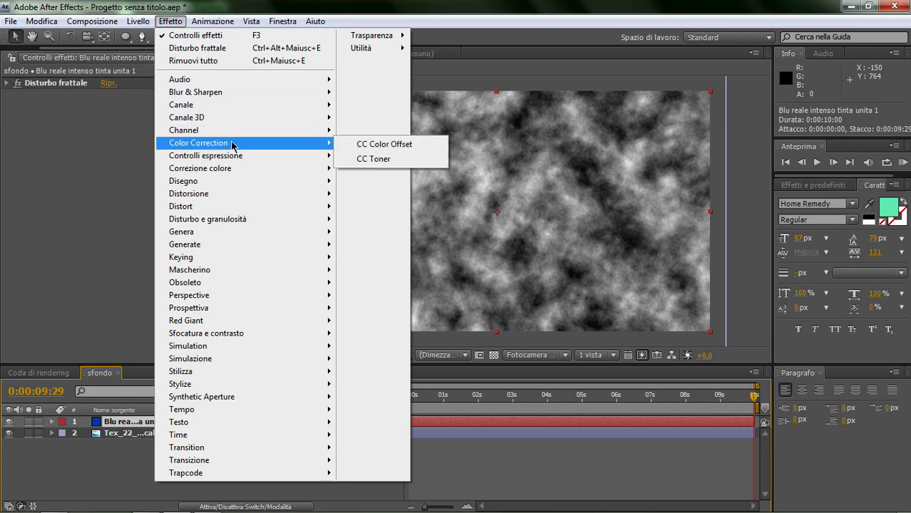
{"action": "left_click_drag", "start_coordinate": [366, 159], "coordinate": [367, 159]}
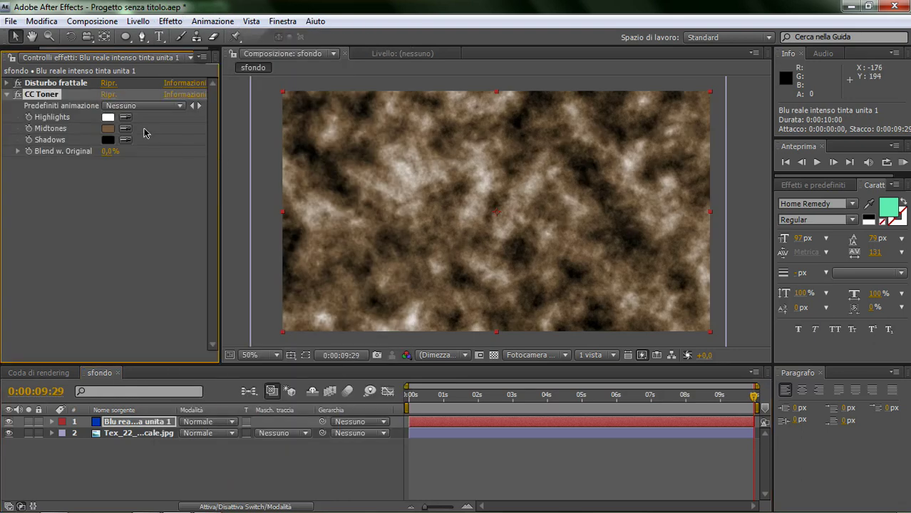
{"action": "left_click", "coordinate": [107, 130]}
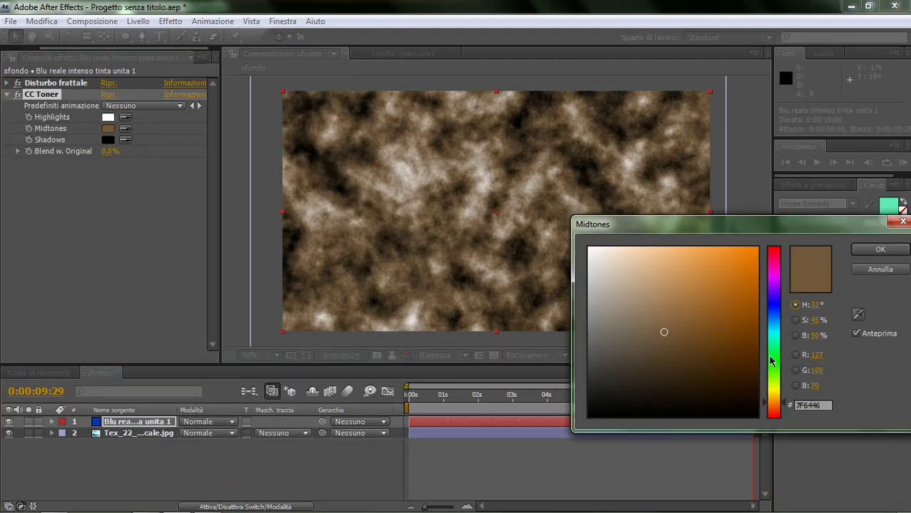
{"action": "left_click", "coordinate": [780, 321]}
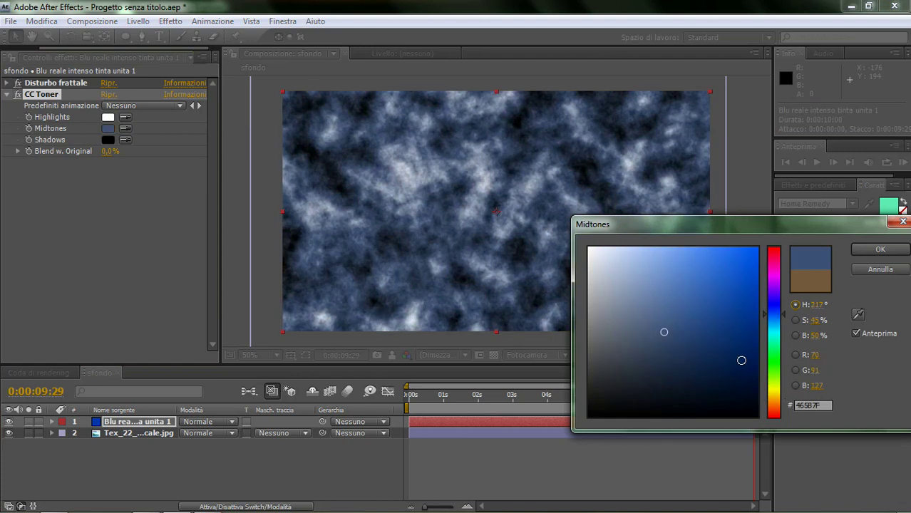
{"action": "left_click", "coordinate": [731, 360]}
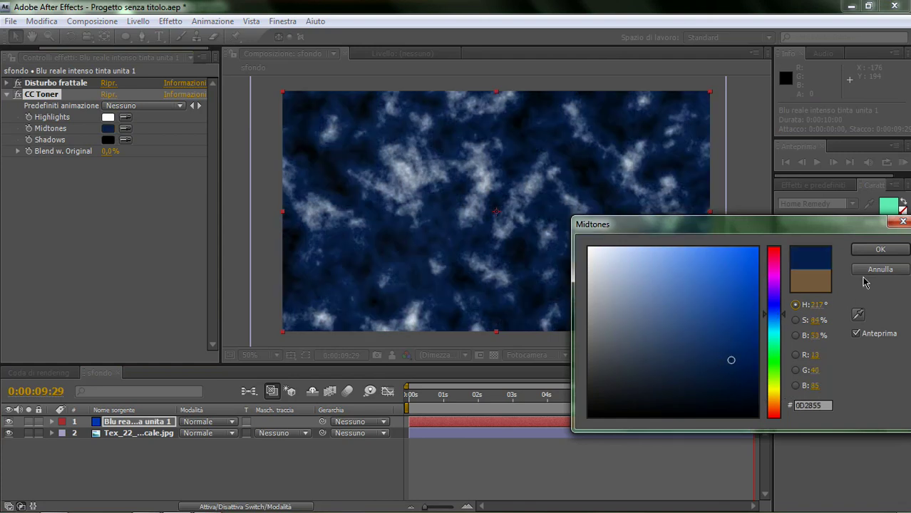
{"action": "left_click", "coordinate": [880, 250]}
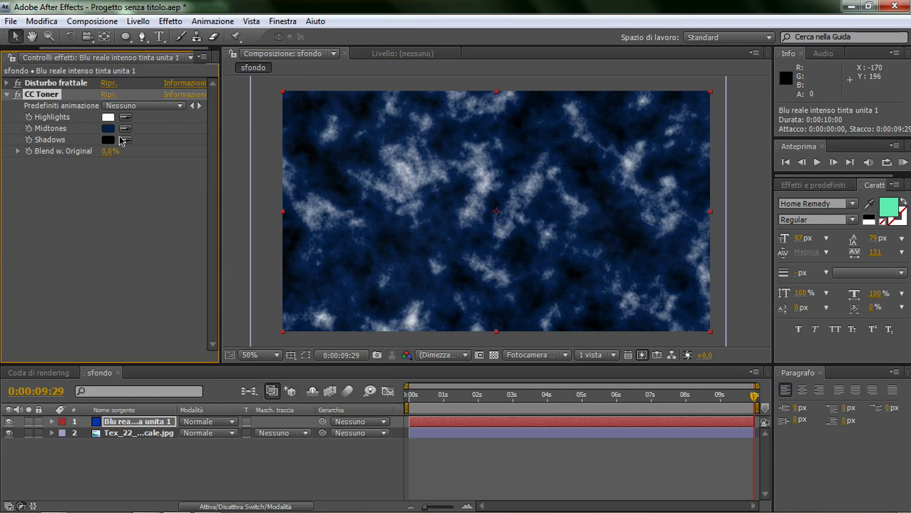
{"action": "left_click", "coordinate": [8, 96]}
Step: Add a Bagliore effect to the solid with Soglia 52.2%, Raggio 83 and Intensità 1.8
{"action": "left_click", "coordinate": [179, 22]}
{"action": "mouse_move", "coordinate": [306, 374]}
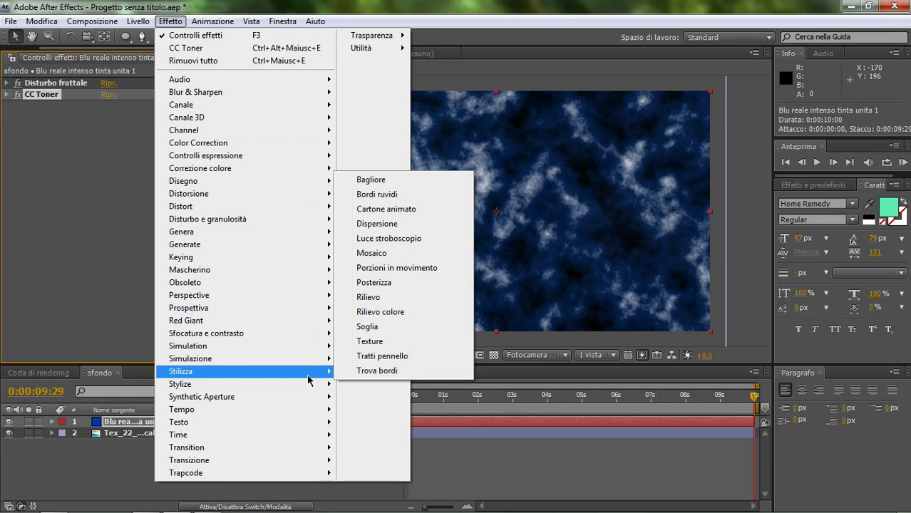
{"action": "left_click", "coordinate": [371, 179]}
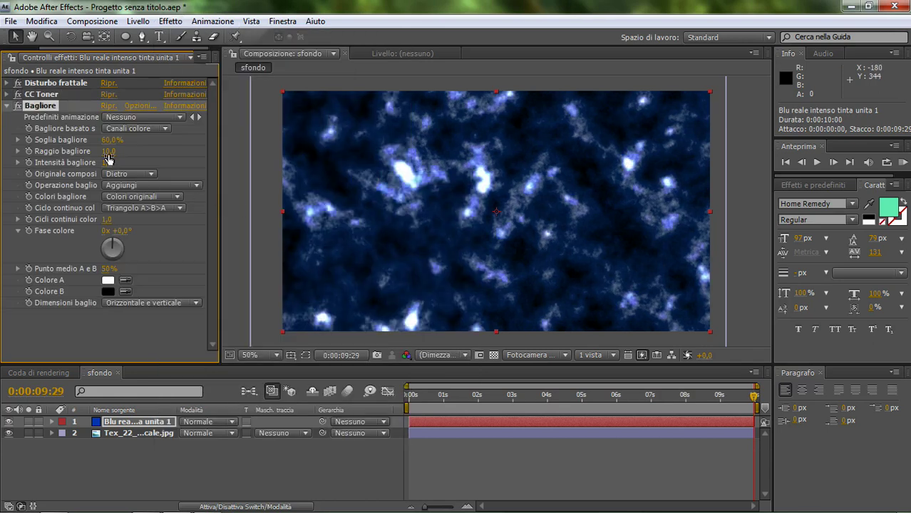
{"action": "left_click_drag", "start_coordinate": [108, 164], "coordinate": [170, 167]}
{"action": "left_click_drag", "start_coordinate": [110, 151], "coordinate": [167, 154]}
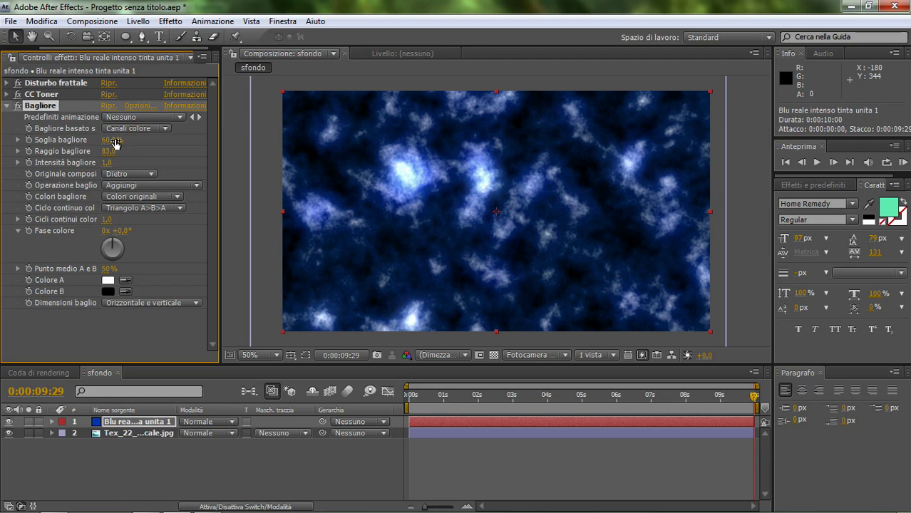
{"action": "left_click_drag", "start_coordinate": [112, 140], "coordinate": [101, 140]}
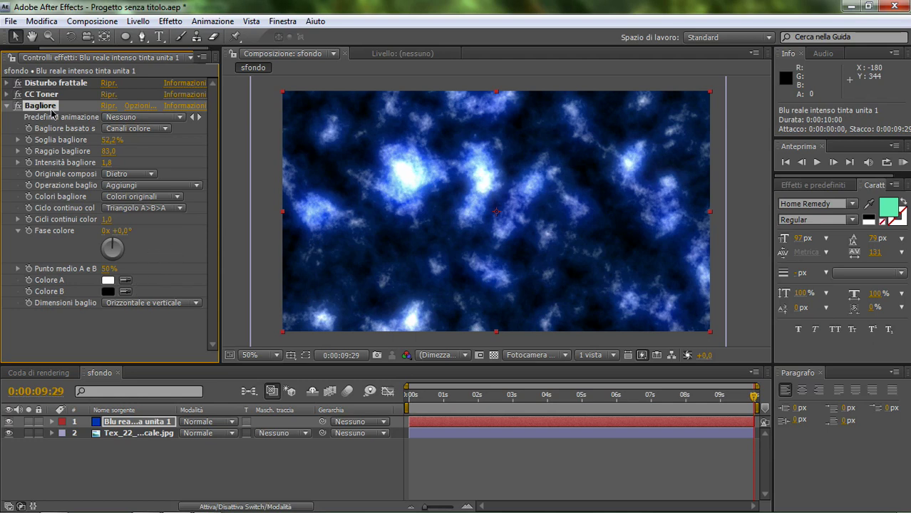
{"action": "left_click", "coordinate": [9, 106]}
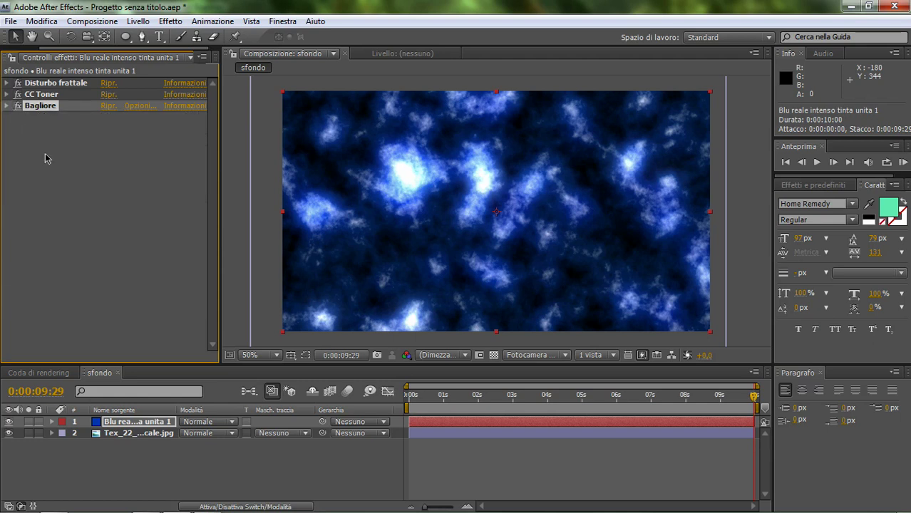
Step: Add a Controllo sfocatura effect to the solid and set its Sfocatura to 5.2
{"action": "left_click", "coordinate": [170, 20]}
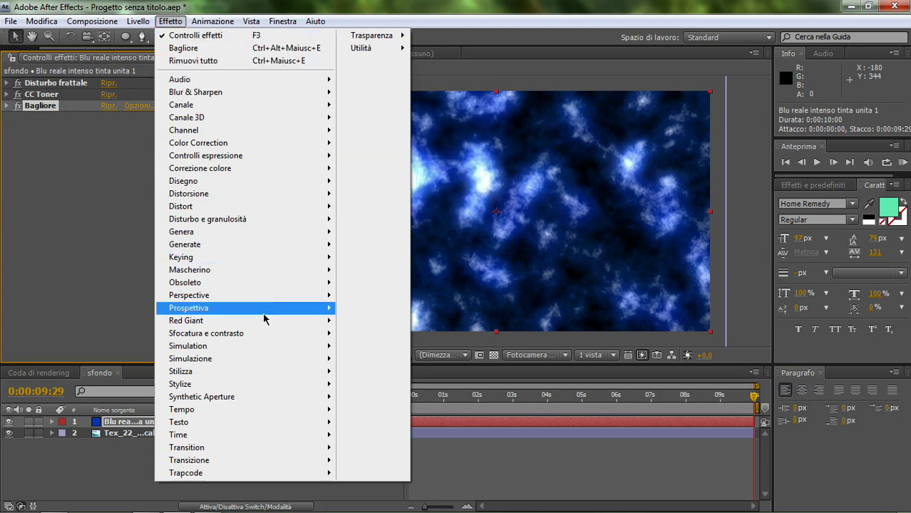
{"action": "mouse_move", "coordinate": [274, 360]}
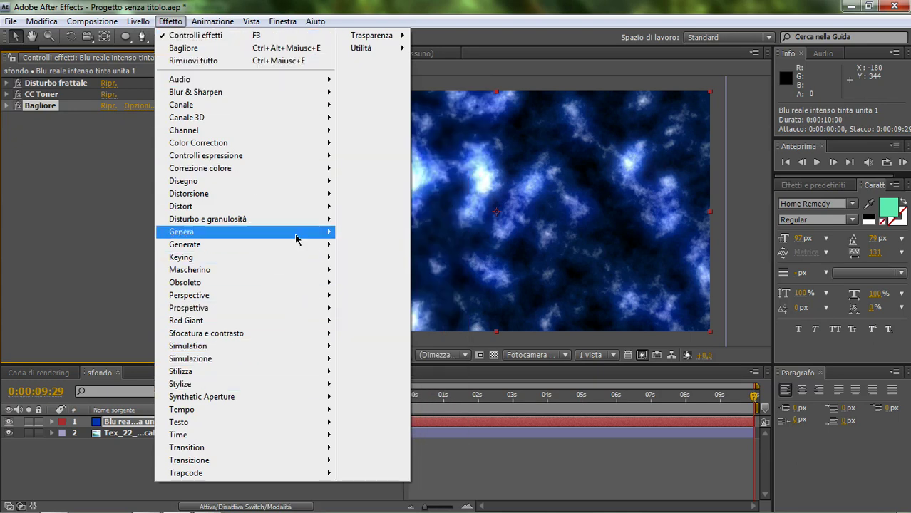
{"action": "mouse_move", "coordinate": [309, 338]}
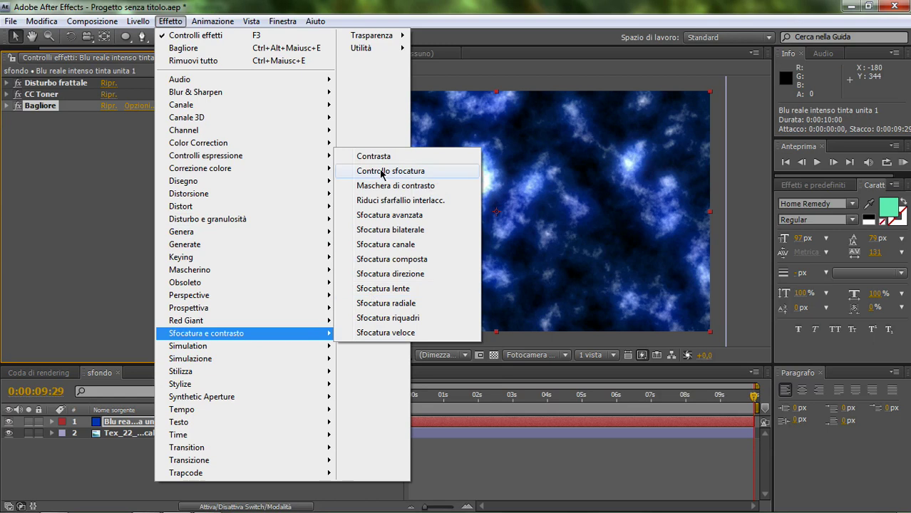
{"action": "left_click", "coordinate": [381, 172]}
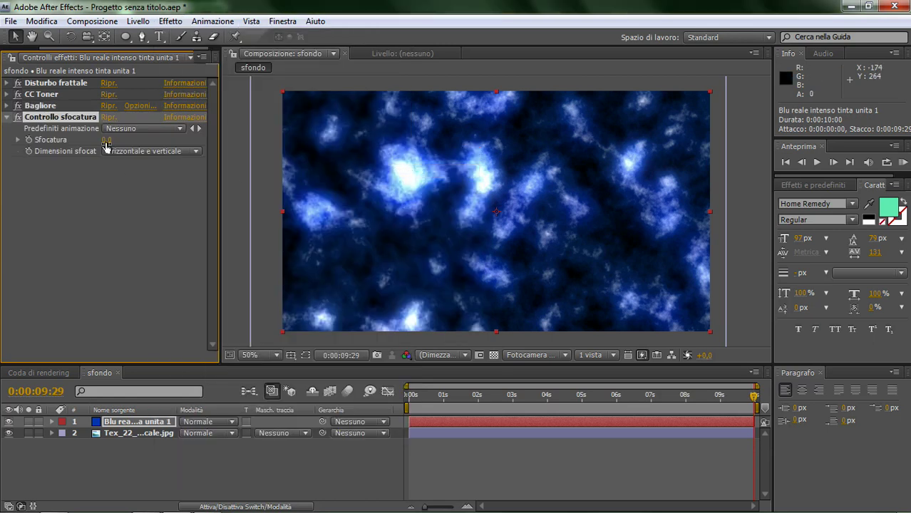
{"action": "left_click_drag", "start_coordinate": [107, 140], "coordinate": [144, 142]}
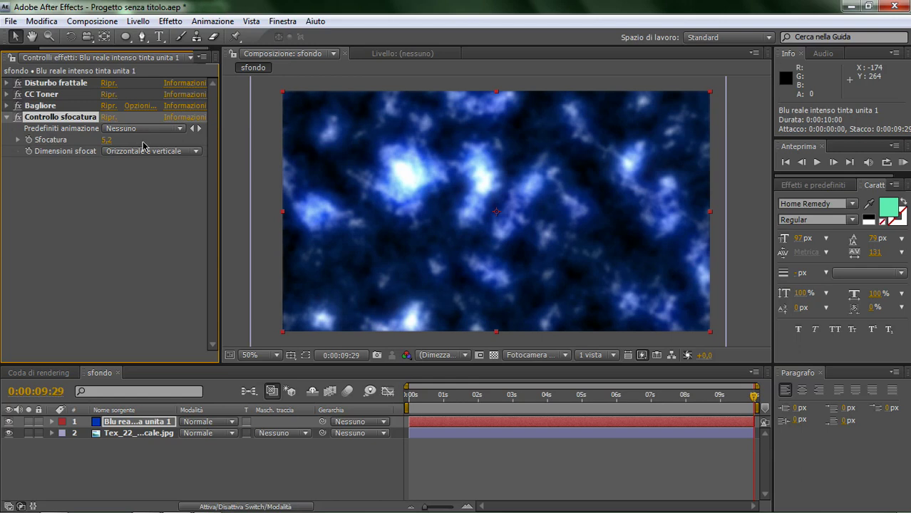
{"action": "left_click", "coordinate": [7, 117]}
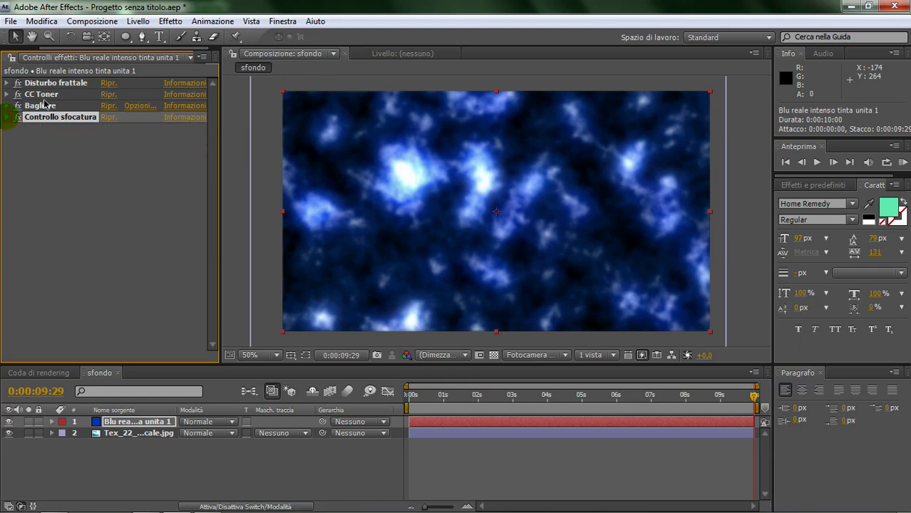
Step: Set the blue solid layer's blending mode to Multiplica over the grayscale texture
{"action": "left_click", "coordinate": [199, 422]}
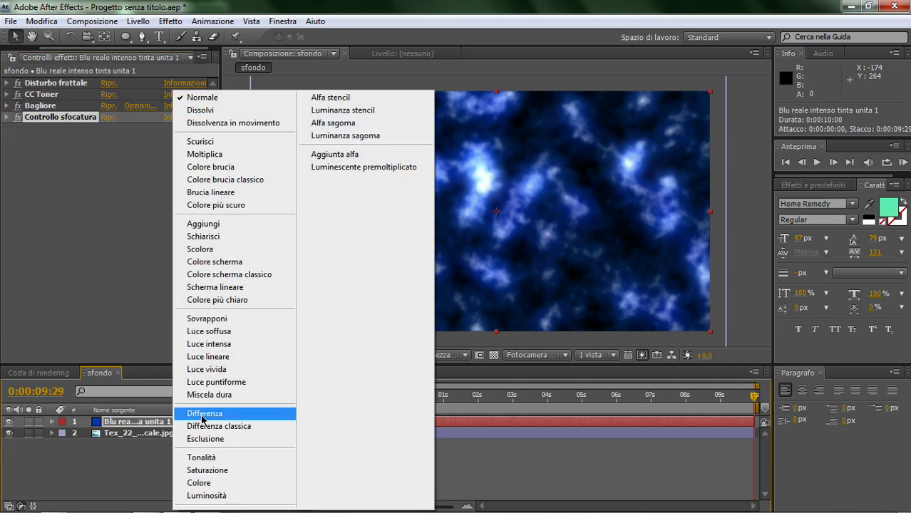
{"action": "left_click", "coordinate": [204, 154]}
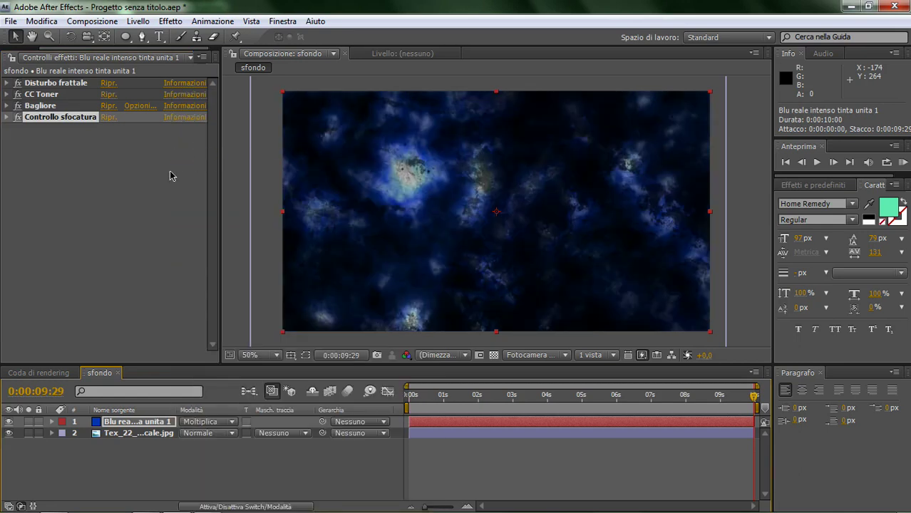
Step: Strengthen the solid's Bagliore effect with Intensità 3.0, Raggio 154 and Soglia 45.5%
{"action": "left_click", "coordinate": [127, 422]}
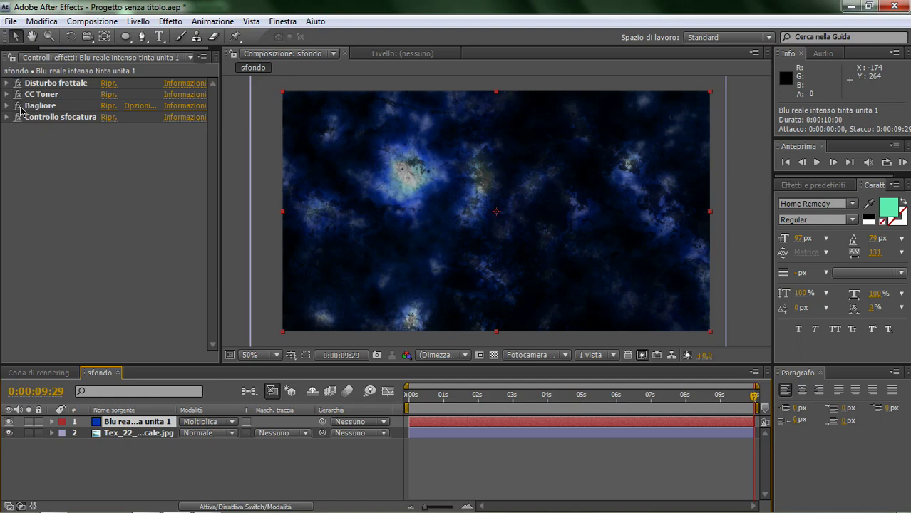
{"action": "left_click", "coordinate": [7, 106]}
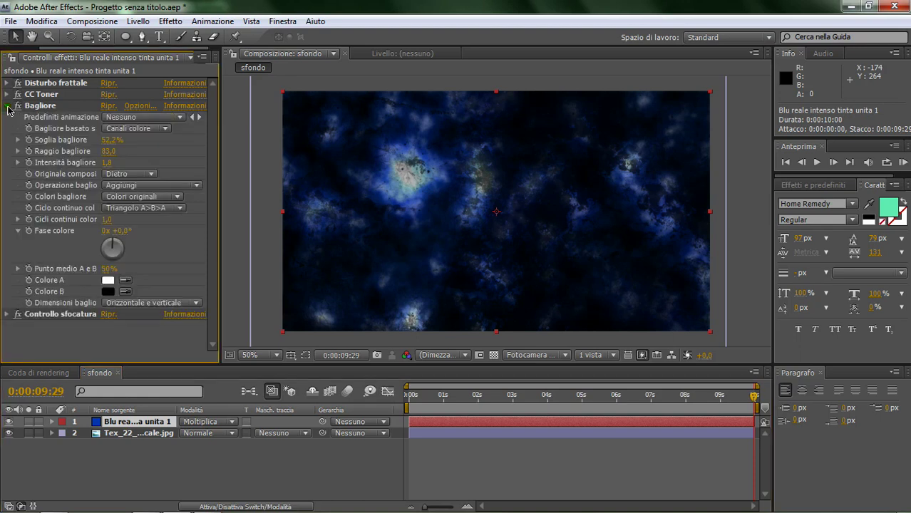
{"action": "left_click", "coordinate": [118, 162]}
{"action": "left_click_drag", "start_coordinate": [119, 162], "coordinate": [174, 162]}
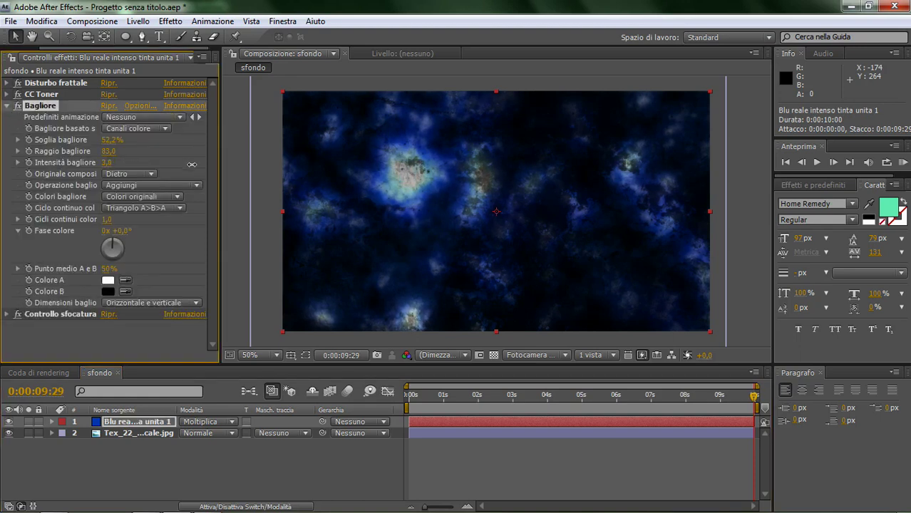
{"action": "left_click_drag", "start_coordinate": [111, 151], "coordinate": [161, 152]}
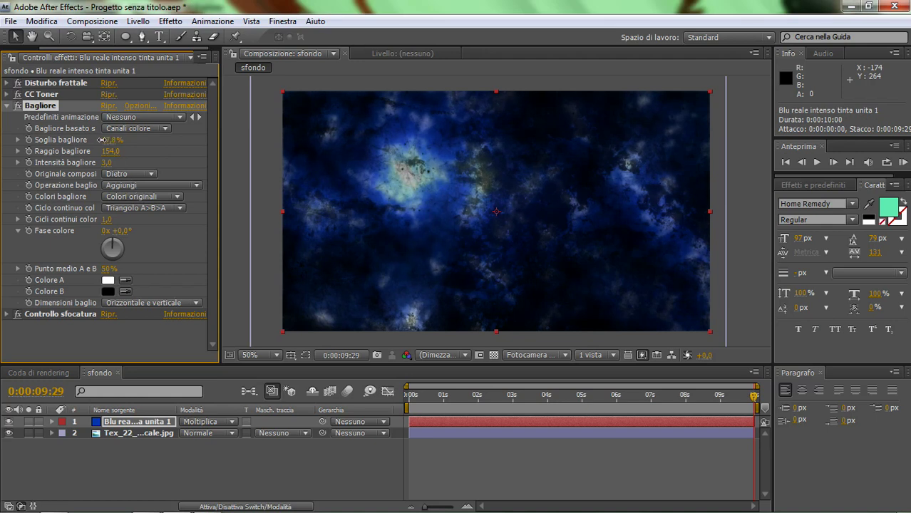
{"action": "left_click_drag", "start_coordinate": [104, 139], "coordinate": [97, 140]}
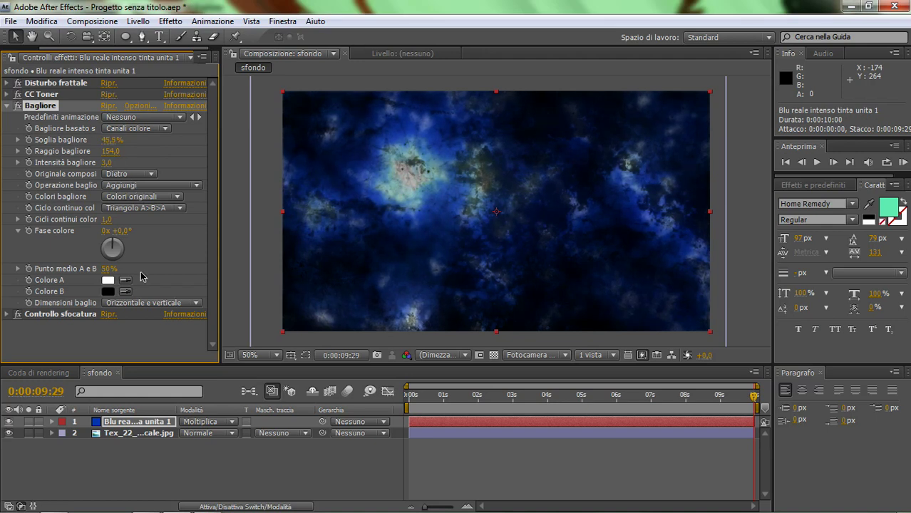
{"action": "left_click", "coordinate": [9, 106]}
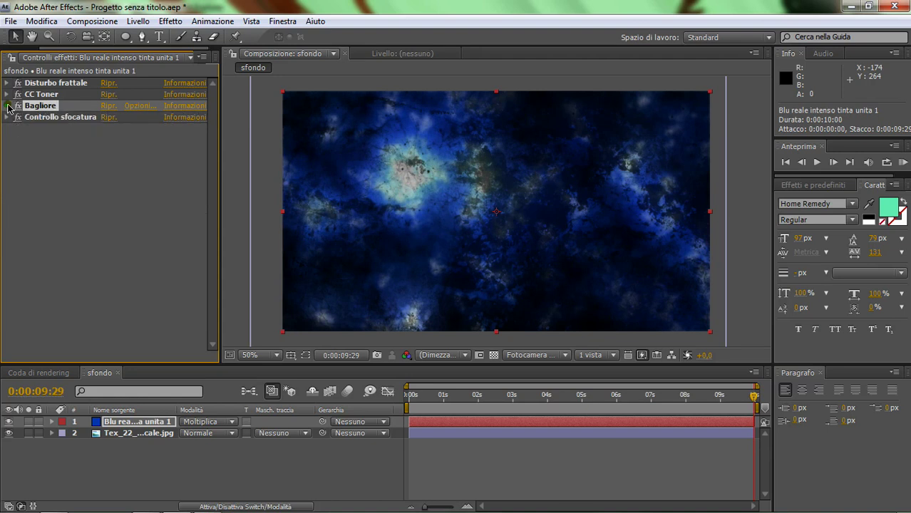
Step: Create a new 1280 x 720 px composition named fiore, 30 fps and 10 seconds long
{"action": "left_click", "coordinate": [132, 425]}
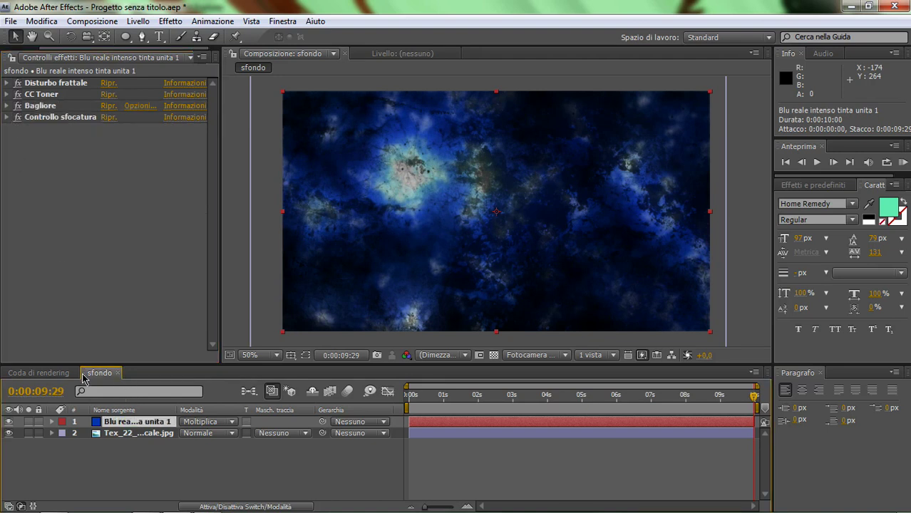
{"action": "left_click_drag", "start_coordinate": [54, 50], "coordinate": [25, 50]}
{"action": "left_click", "coordinate": [23, 57]}
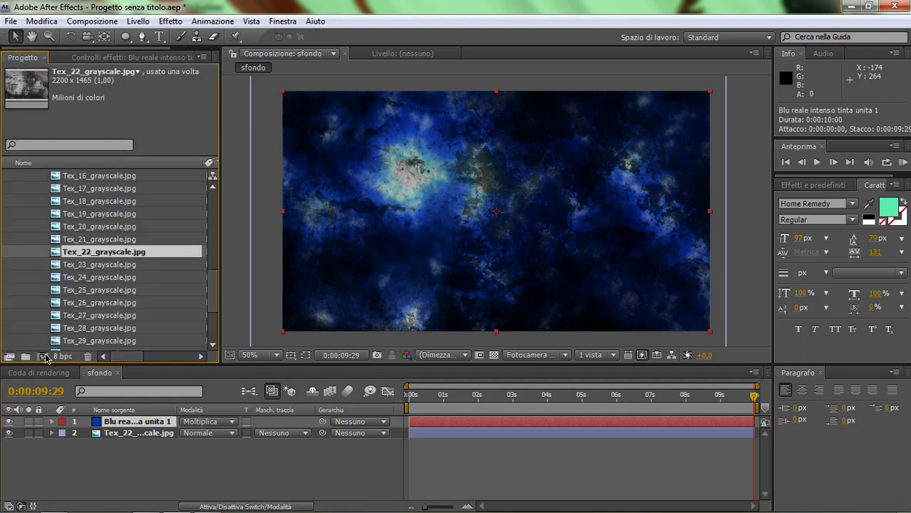
{"action": "left_click", "coordinate": [44, 357]}
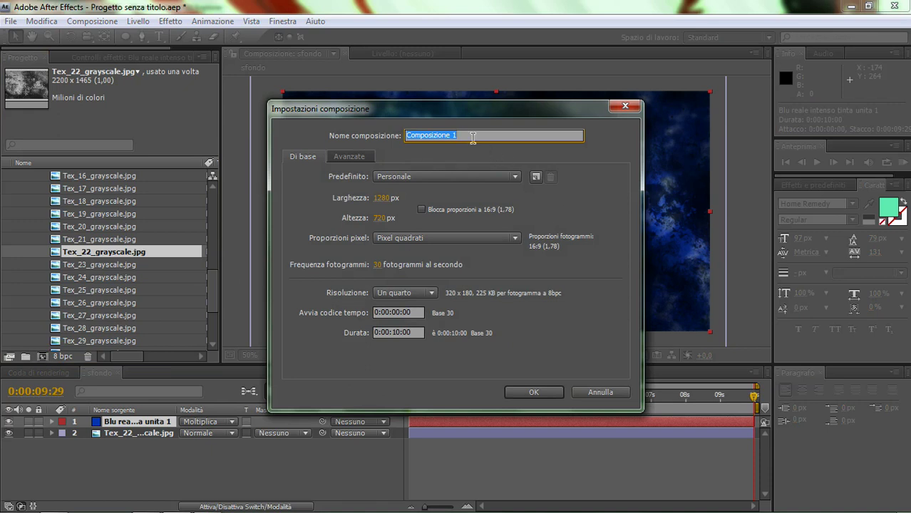
{"action": "type", "text": "fiore"}
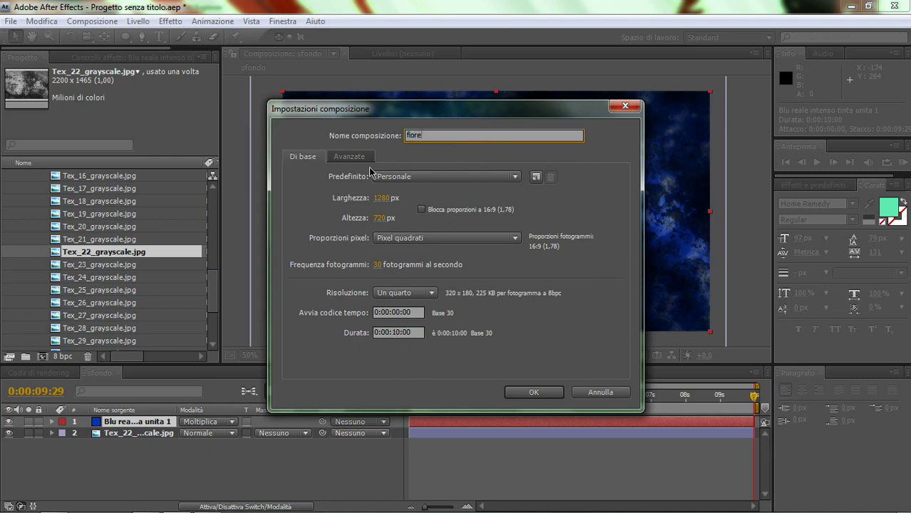
{"action": "left_click", "coordinate": [533, 393]}
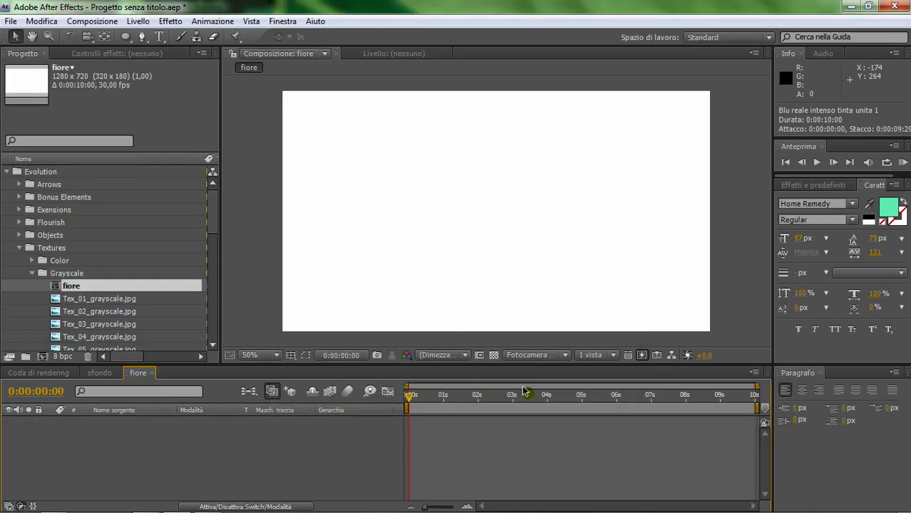
Step: Place Flourish_20.mov from the Flourish folder in the fiore composition and scrub through its animation
{"action": "left_click", "coordinate": [215, 202]}
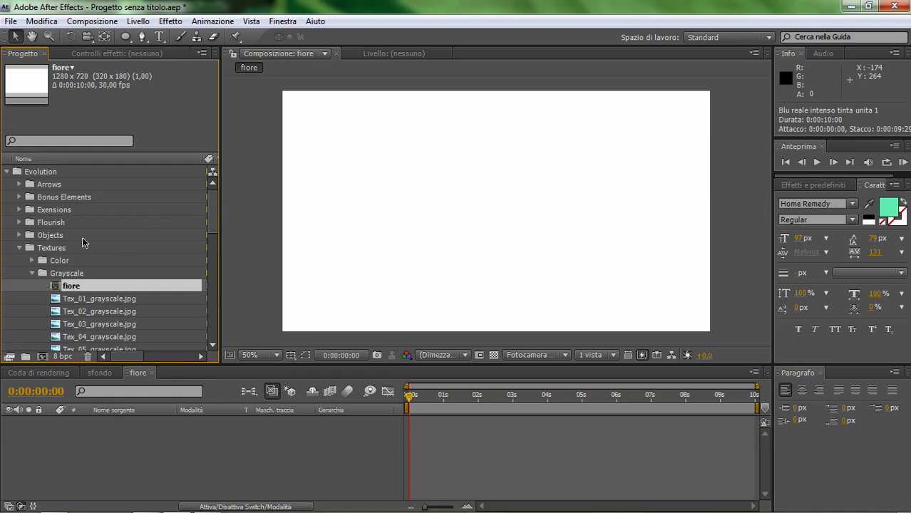
{"action": "left_click", "coordinate": [20, 248]}
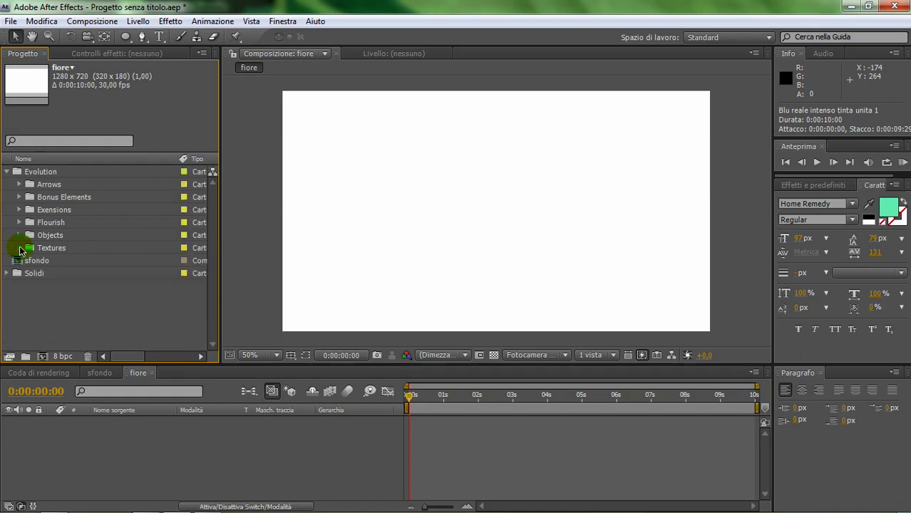
{"action": "left_click", "coordinate": [19, 223]}
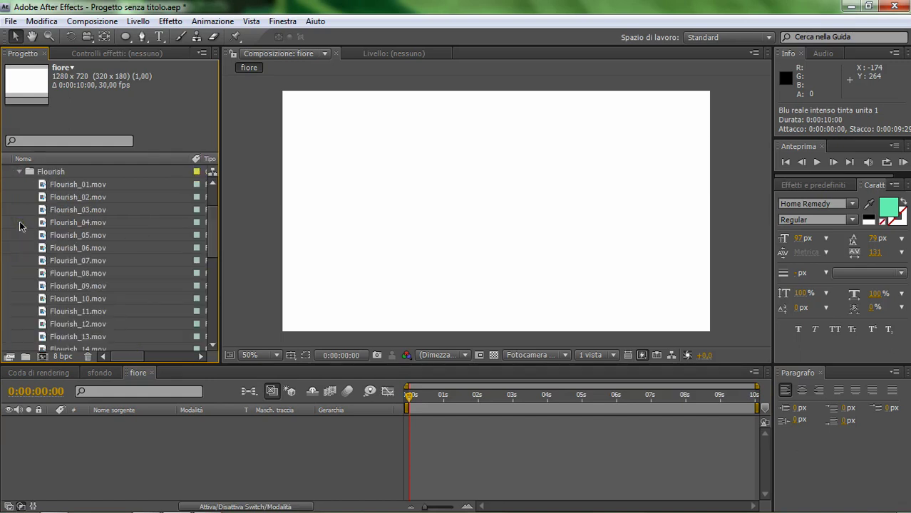
{"action": "left_click", "coordinate": [63, 285]}
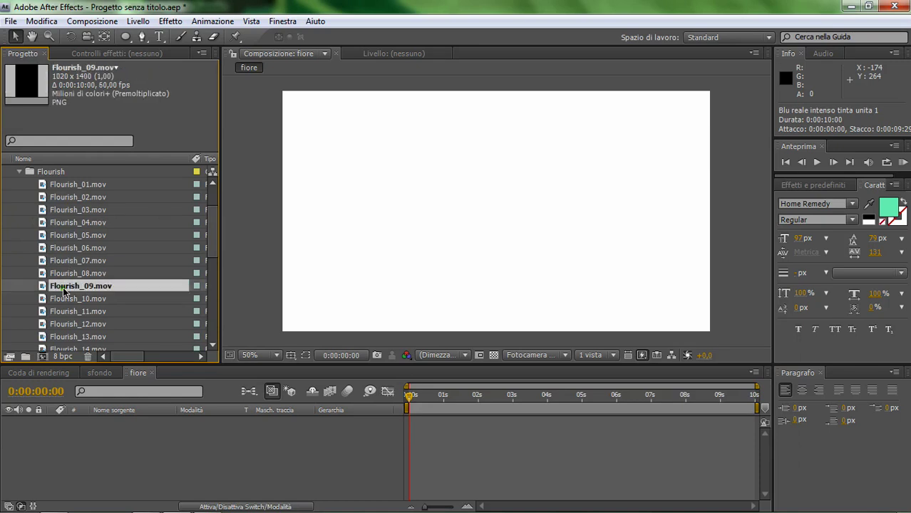
{"action": "scroll", "coordinate": [216, 224], "scroll_direction": "down", "scroll_amount": 3}
{"action": "left_click", "coordinate": [62, 325]}
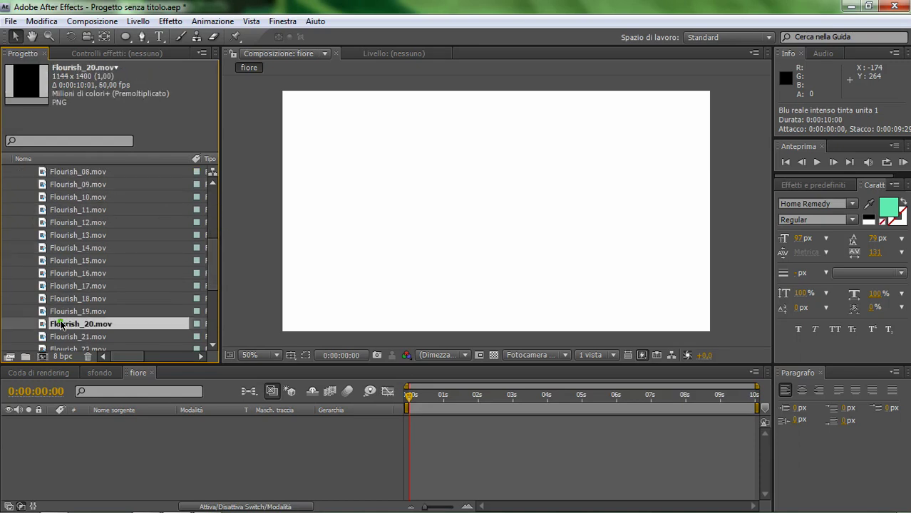
{"action": "left_click_drag", "start_coordinate": [62, 327], "coordinate": [499, 222]}
{"action": "left_click_drag", "start_coordinate": [410, 397], "coordinate": [551, 397]}
{"action": "key", "text": "Home"}
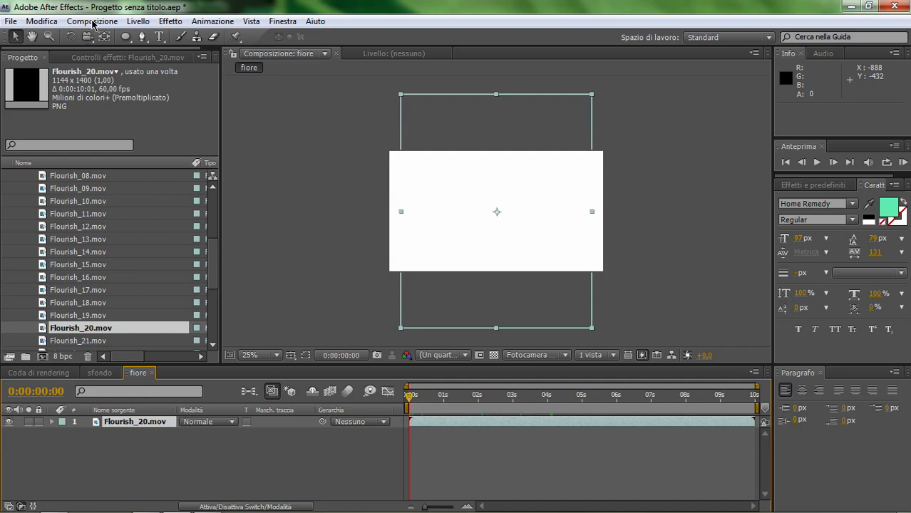
Step: Set the background colour of the fiore composition to black (000000)
{"action": "left_click", "coordinate": [93, 24]}
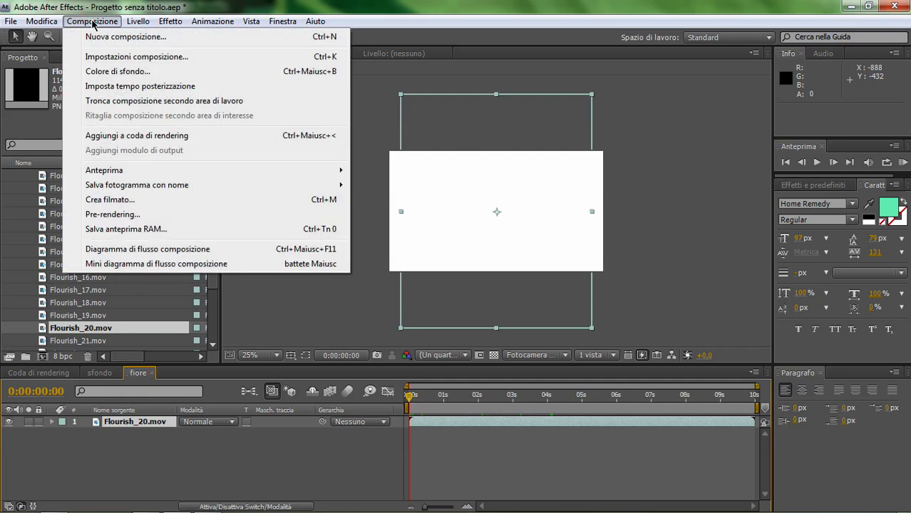
{"action": "left_click", "coordinate": [116, 72]}
{"action": "left_click", "coordinate": [449, 261]}
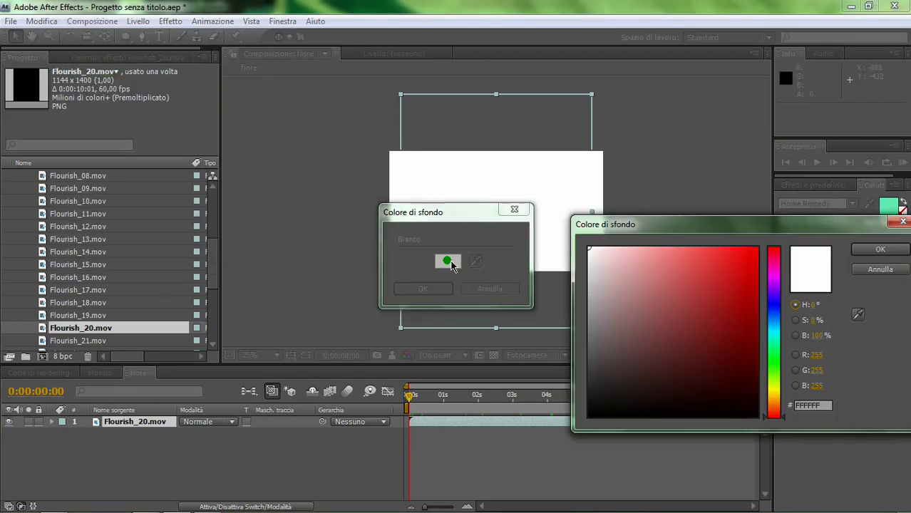
{"action": "left_click", "coordinate": [597, 415]}
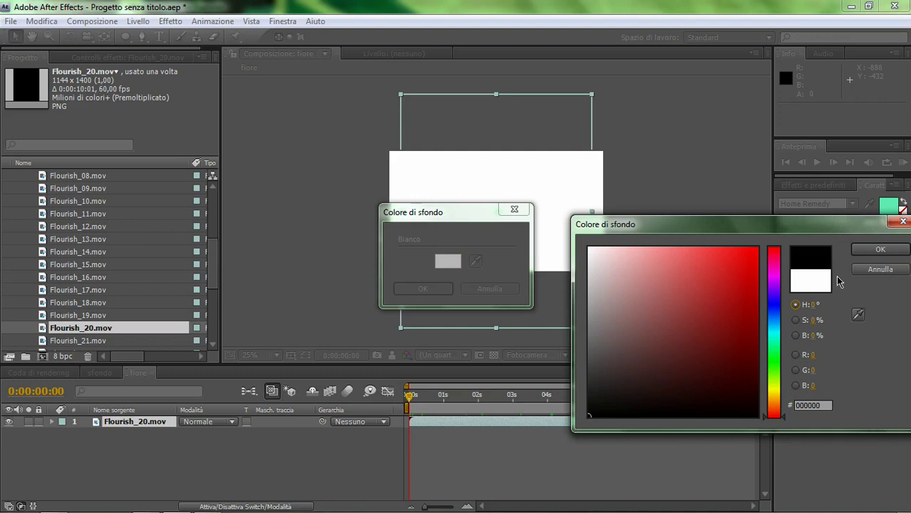
{"action": "left_click", "coordinate": [878, 249]}
{"action": "left_click", "coordinate": [423, 289]}
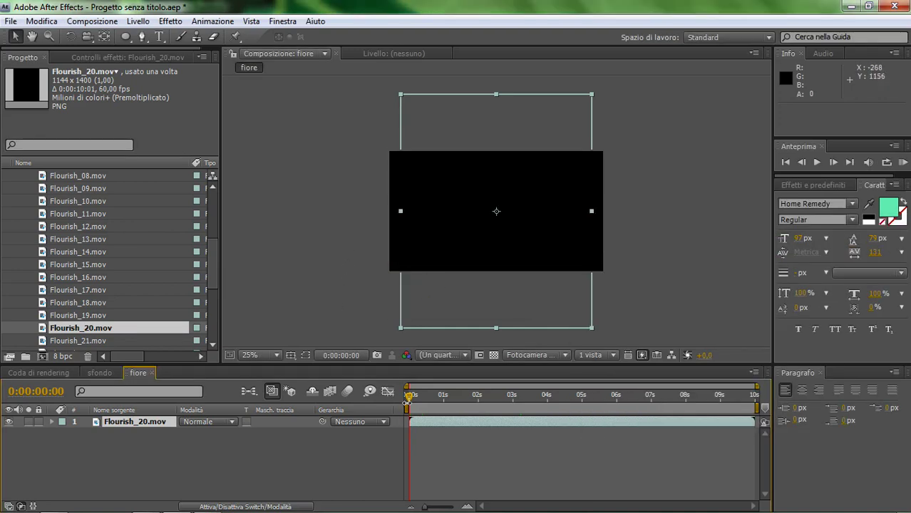
Step: Scale the flourish down to about 33.6 x 35.1% and move it up to about position 634, 258
{"action": "mouse_move", "coordinate": [409, 399]}
{"action": "left_mouse_down"}
{"action": "mouse_move", "coordinate": [541, 400]}
{"action": "mouse_move", "coordinate": [410, 400]}
{"action": "left_mouse_up"}
{"action": "left_click_drag", "start_coordinate": [402, 330], "coordinate": [443, 272]}
{"action": "left_click_drag", "start_coordinate": [410, 400], "coordinate": [546, 394]}
{"action": "key", "text": "period"}
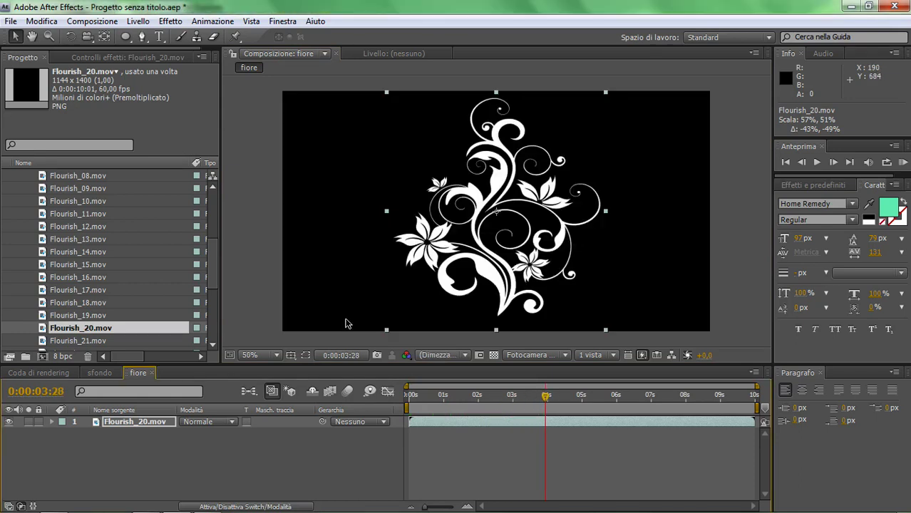
{"action": "left_click_drag", "start_coordinate": [386, 330], "coordinate": [432, 294]}
{"action": "left_click_drag", "start_coordinate": [497, 211], "coordinate": [494, 177]}
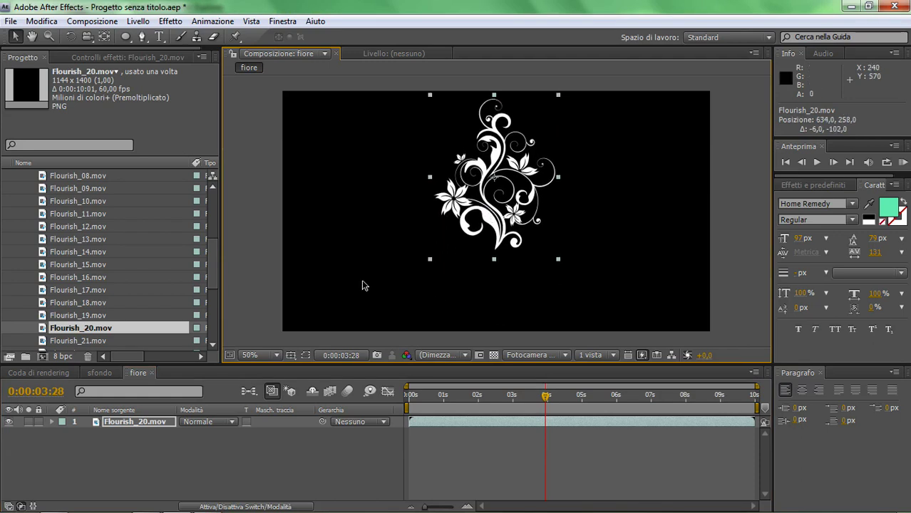
Step: Return to the start of the timeline and duplicate the Flourish_20.mov layer twice
{"action": "left_click_drag", "start_coordinate": [546, 398], "coordinate": [403, 396]}
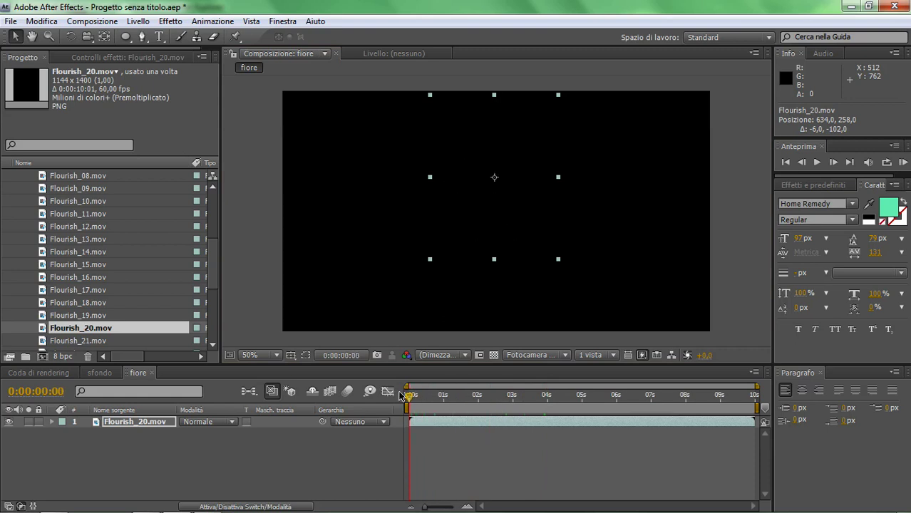
{"action": "left_click", "coordinate": [137, 424]}
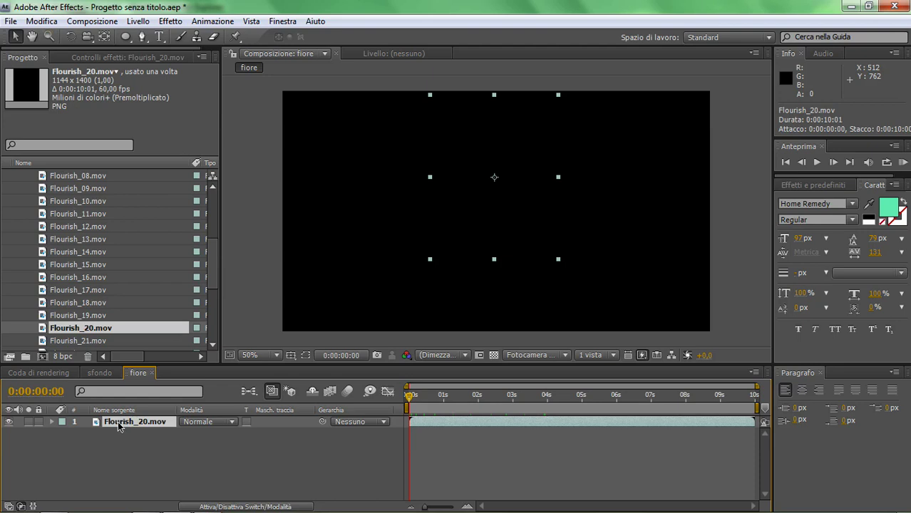
{"action": "left_click", "coordinate": [40, 22]}
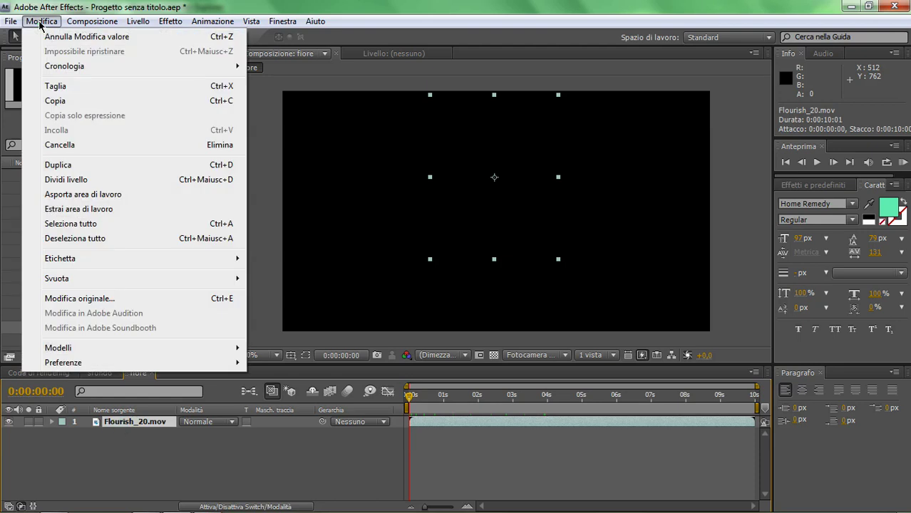
{"action": "left_click", "coordinate": [61, 165]}
{"action": "left_click", "coordinate": [44, 22]}
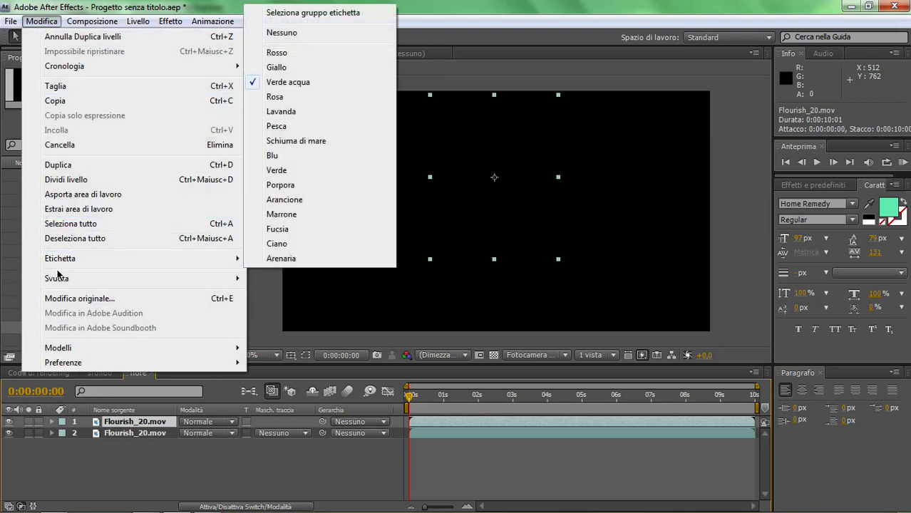
{"action": "left_click", "coordinate": [60, 164]}
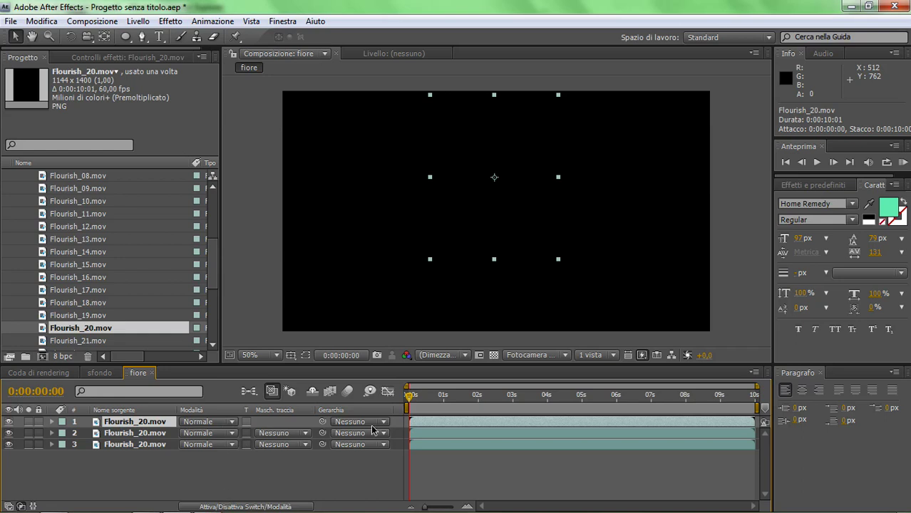
Step: Make all three Flourish_20.mov layers 3D and move the current time to about 0:00:04:02
{"action": "left_click", "coordinate": [253, 507]}
{"action": "left_click_drag", "start_coordinate": [254, 422], "coordinate": [254, 445]}
{"action": "left_click_drag", "start_coordinate": [404, 403], "coordinate": [549, 402]}
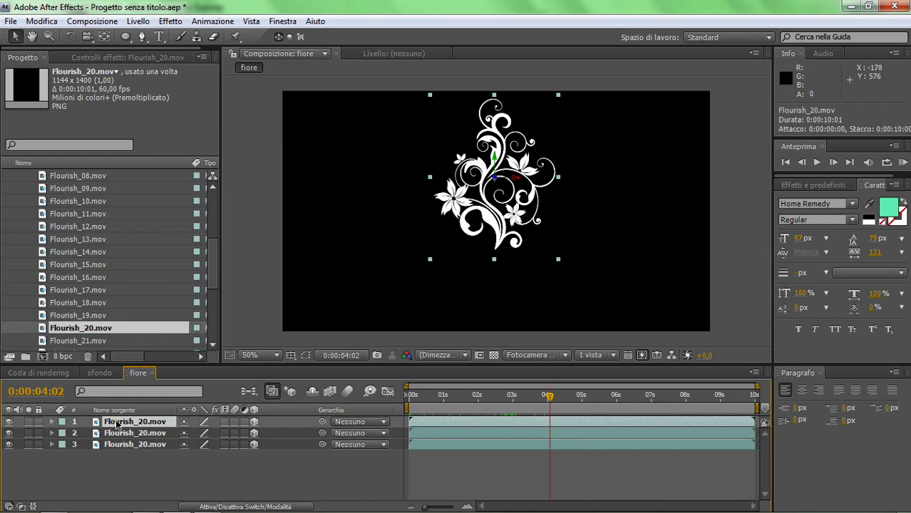
Step: Set Rotazione X of the first Flourish_20.mov layer to 90° so that it lies flat
{"action": "left_click", "coordinate": [51, 422]}
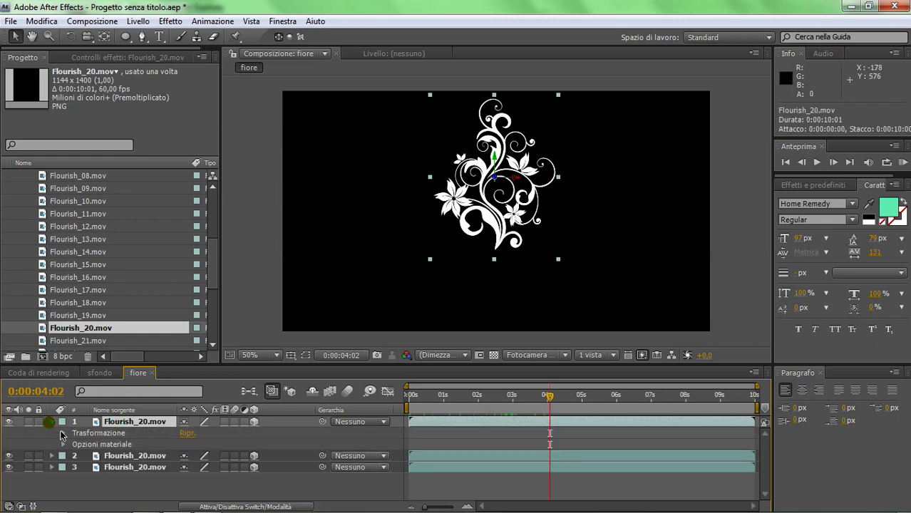
{"action": "left_click", "coordinate": [63, 434]}
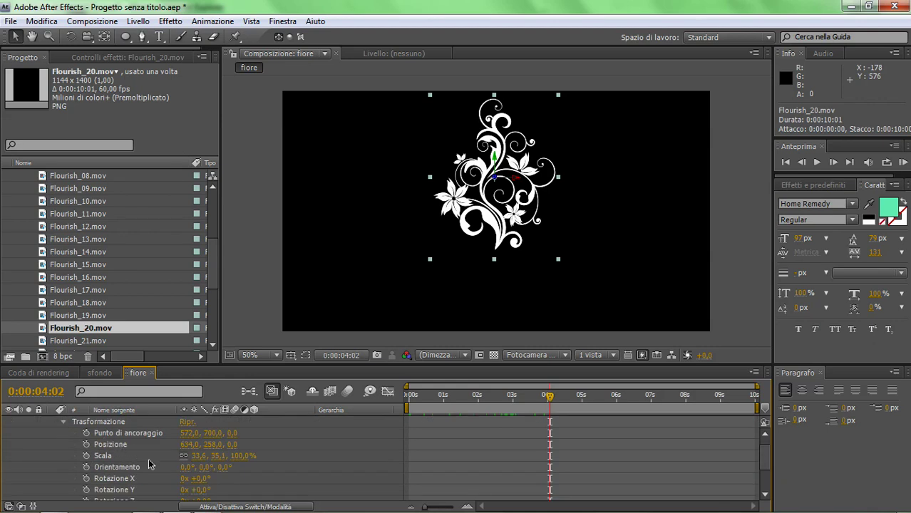
{"action": "scroll", "coordinate": [168, 464], "scroll_direction": "down", "scroll_amount": 2}
{"action": "left_click_drag", "start_coordinate": [202, 465], "coordinate": [205, 467]}
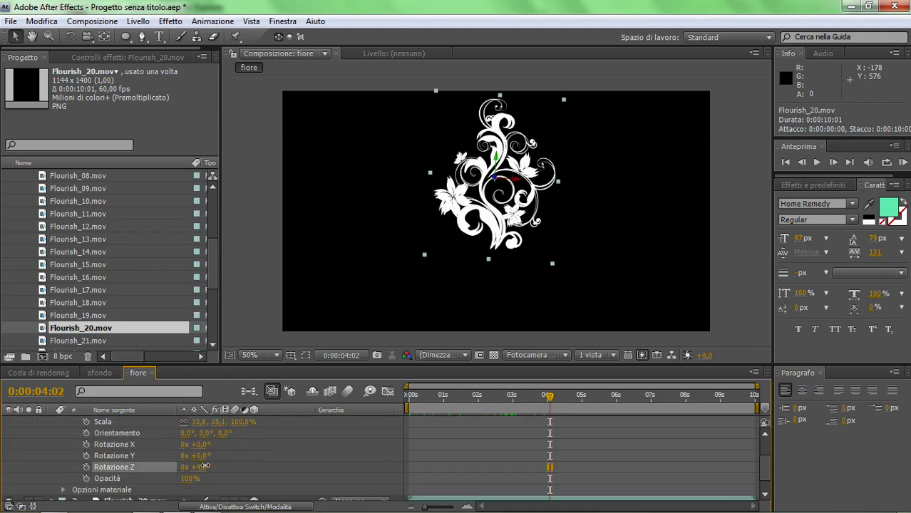
{"action": "key", "text": "ctrl+z"}
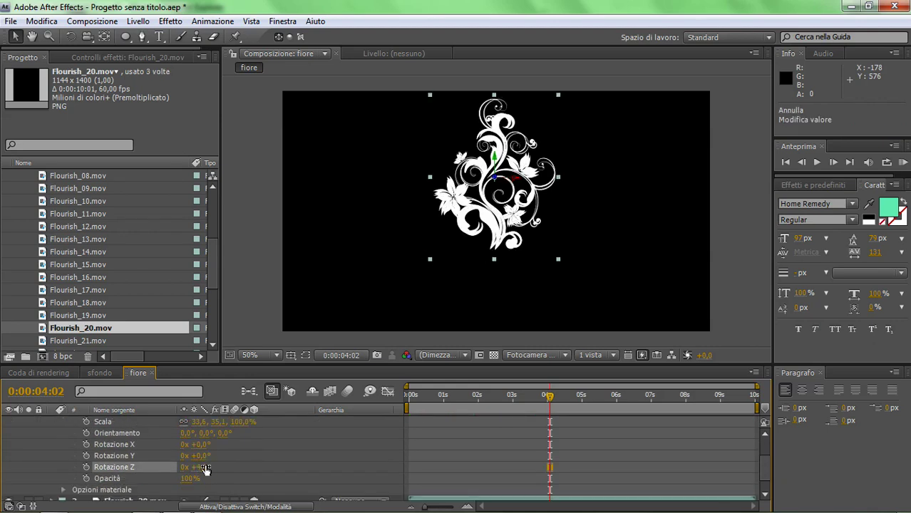
{"action": "left_click_drag", "start_coordinate": [200, 447], "coordinate": [267, 451]}
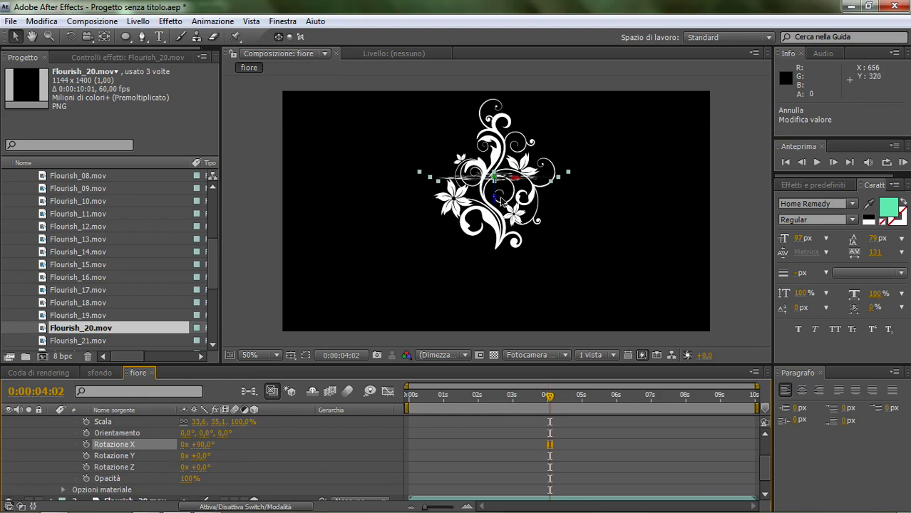
Step: Move the flat flourish below the upright one, to about position 748, 500, -620
{"action": "left_click_drag", "start_coordinate": [497, 203], "coordinate": [518, 473]}
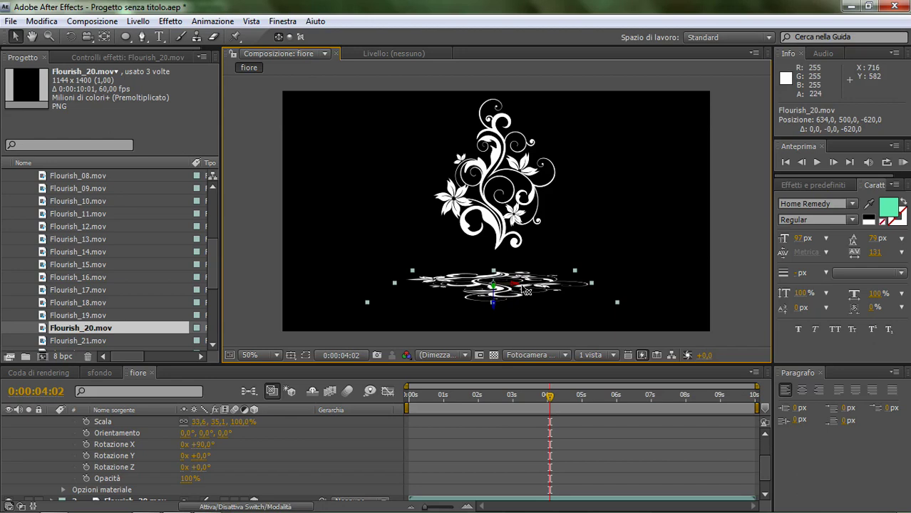
{"action": "left_click_drag", "start_coordinate": [517, 285], "coordinate": [561, 286]}
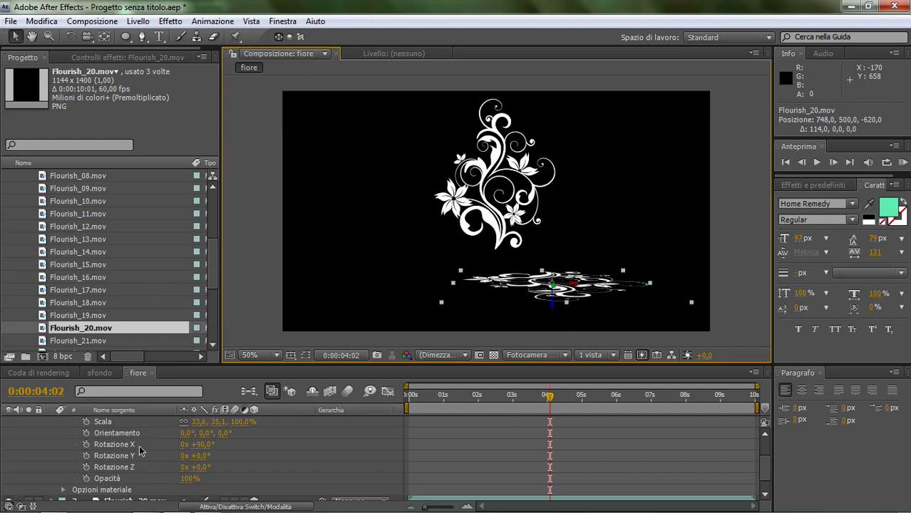
{"action": "scroll", "coordinate": [97, 447], "scroll_direction": "down", "scroll_amount": 1}
{"action": "scroll", "coordinate": [111, 447], "scroll_direction": "up", "scroll_amount": 2}
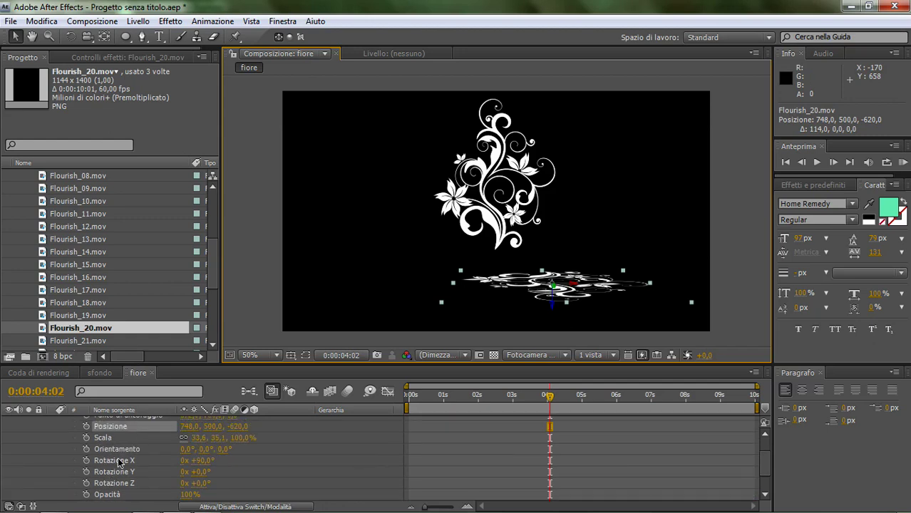
{"action": "left_click", "coordinate": [117, 460]}
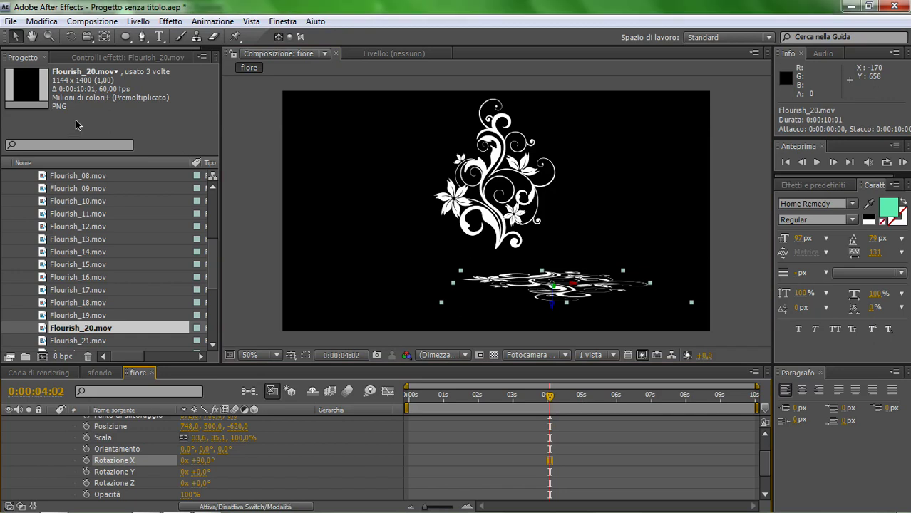
{"action": "scroll", "coordinate": [68, 440], "scroll_direction": "up", "scroll_amount": 2}
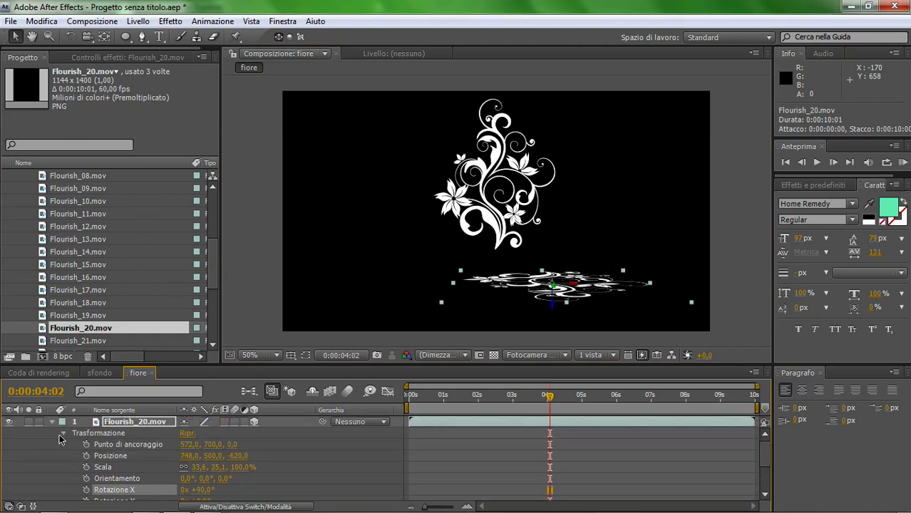
Step: Set Rotazione X of the second Flourish_20.mov layer to 90° so that it lies flat
{"action": "left_click", "coordinate": [51, 422]}
{"action": "left_click", "coordinate": [51, 433]}
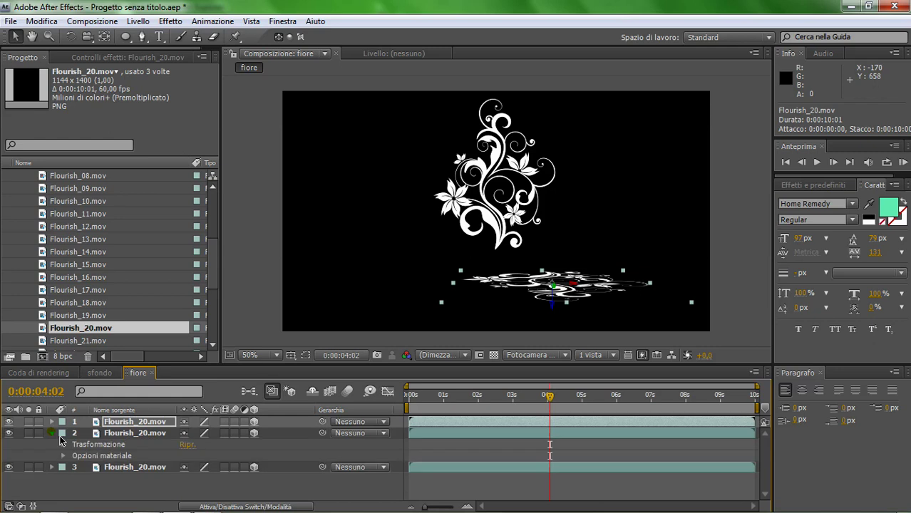
{"action": "left_click", "coordinate": [63, 444]}
{"action": "scroll", "coordinate": [146, 452], "scroll_direction": "down", "scroll_amount": 2}
{"action": "scroll", "coordinate": [149, 449], "scroll_direction": "down", "scroll_amount": 2}
{"action": "left_click", "coordinate": [203, 445]}
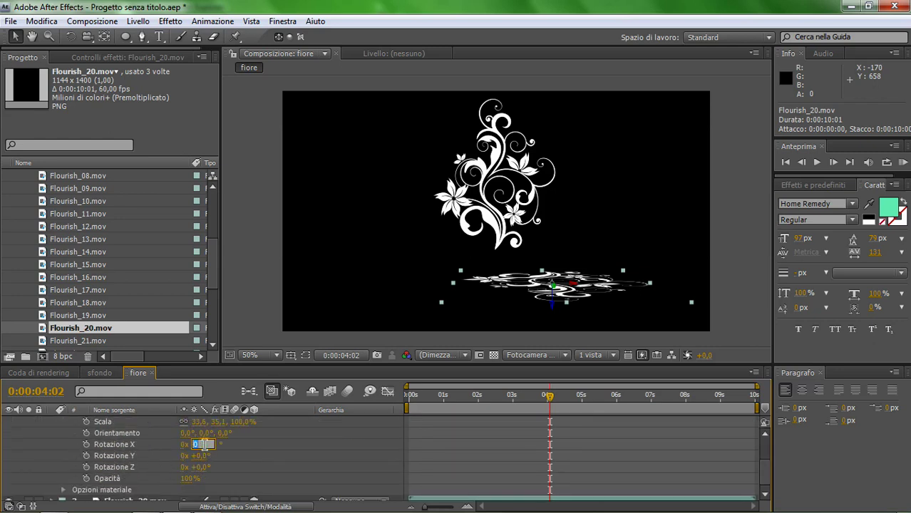
{"action": "type", "text": "90"}
{"action": "left_click", "coordinate": [247, 446]}
Step: Move the second Flourish_20.mov layer down beside the other flat flourish, to about position 378, 566, -288
{"action": "scroll", "coordinate": [93, 460], "scroll_direction": "up", "scroll_amount": 3}
{"action": "left_click", "coordinate": [117, 433]}
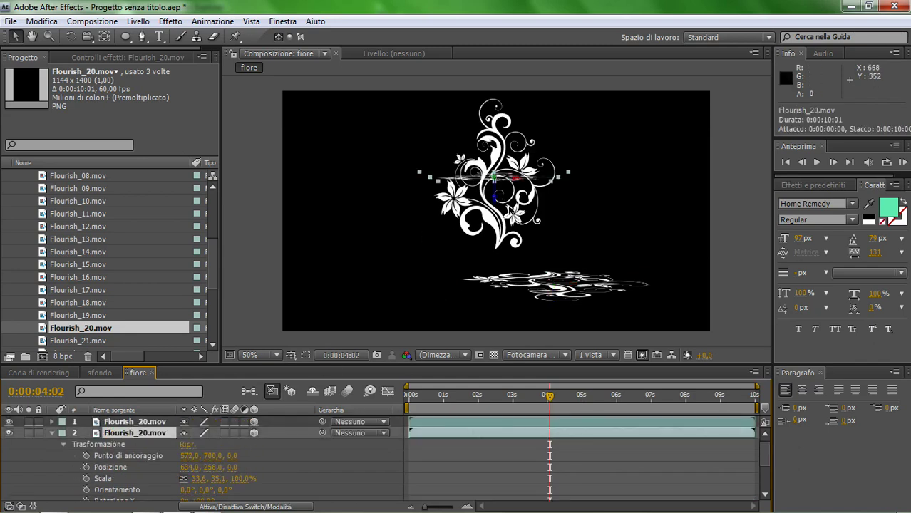
{"action": "left_click_drag", "start_coordinate": [497, 233], "coordinate": [412, 298]}
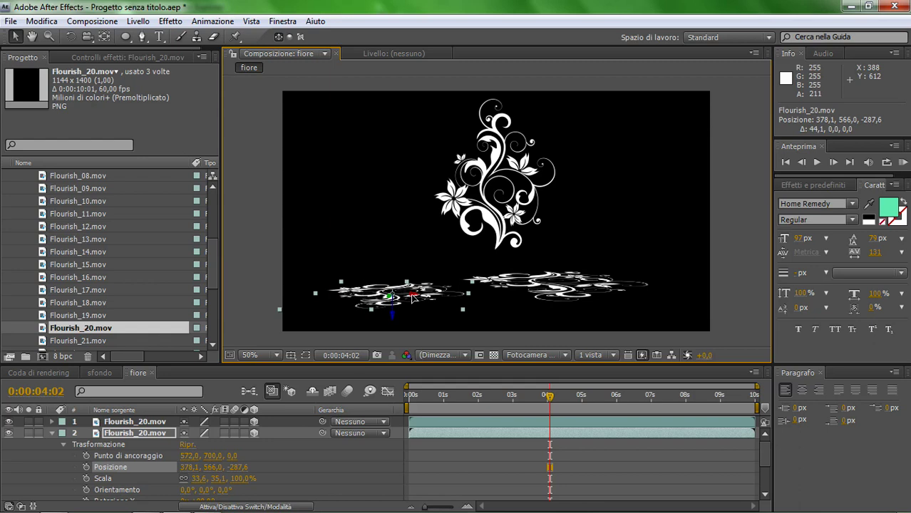
Step: Try a Rotazione X of -90° on the second Flourish_20.mov layer and set it back to 90°
{"action": "scroll", "coordinate": [254, 483], "scroll_direction": "down", "scroll_amount": 2}
{"action": "scroll", "coordinate": [255, 482], "scroll_direction": "up", "scroll_amount": 2}
{"action": "scroll", "coordinate": [255, 483], "scroll_direction": "down", "scroll_amount": 1}
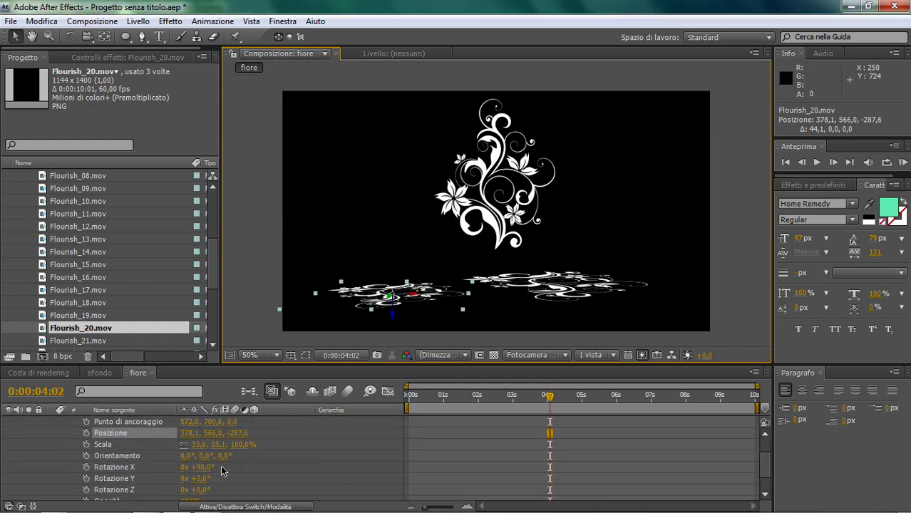
{"action": "left_click", "coordinate": [203, 468]}
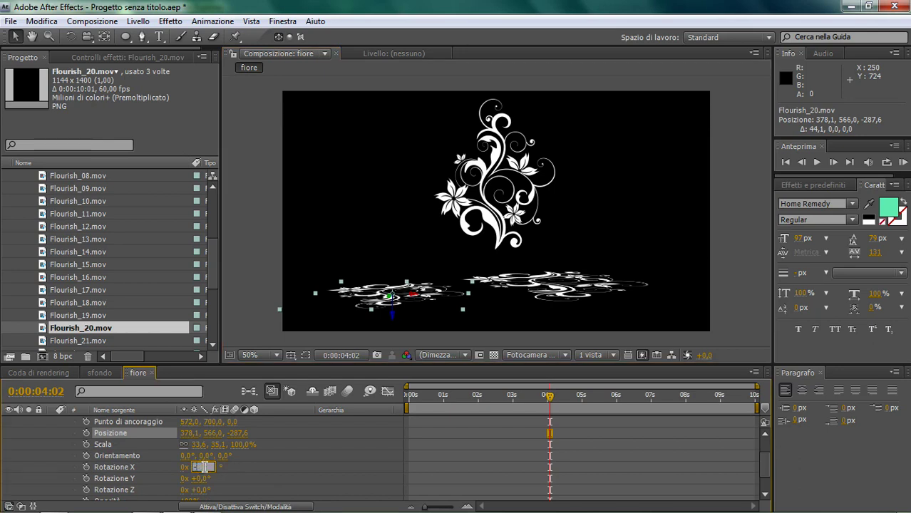
{"action": "type", "text": "-90"}
{"action": "left_click", "coordinate": [241, 474]}
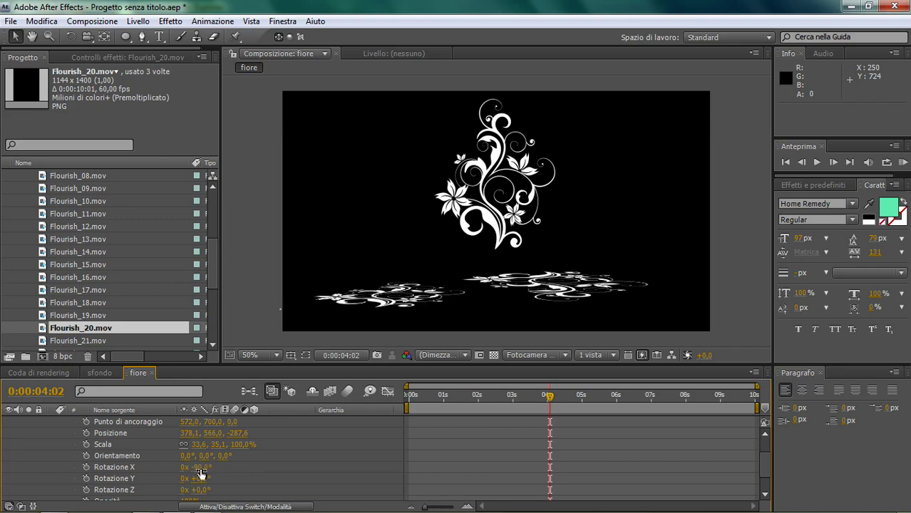
{"action": "left_click", "coordinate": [200, 468]}
{"action": "type", "text": "90"}
{"action": "left_click", "coordinate": [233, 466]}
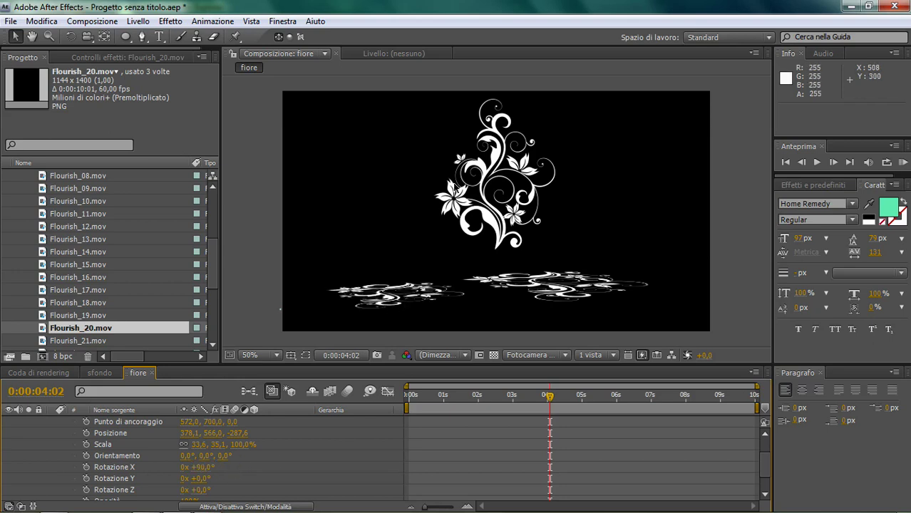
Step: Tilt the first Flourish_20.mov layer slightly by changing its Rotazione X to 101°
{"action": "scroll", "coordinate": [75, 439], "scroll_direction": "up", "scroll_amount": 2}
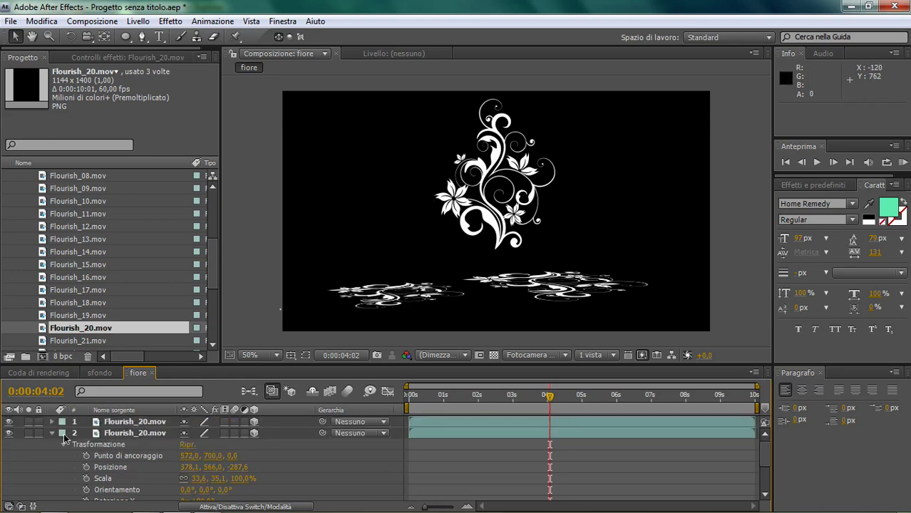
{"action": "left_click", "coordinate": [53, 433]}
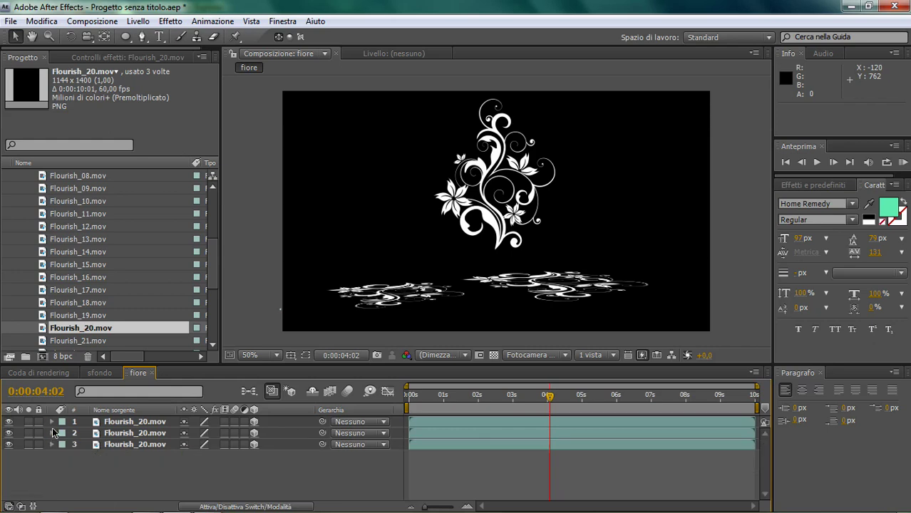
{"action": "left_click", "coordinate": [52, 422]}
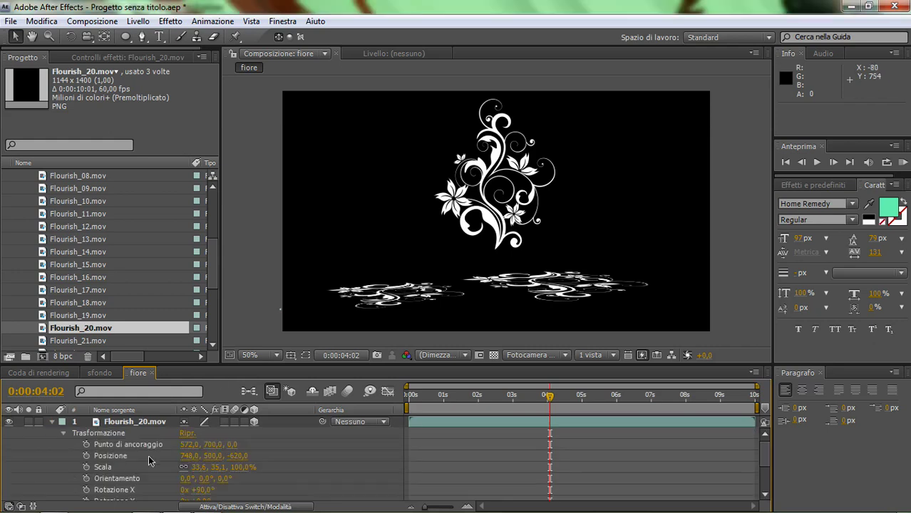
{"action": "left_click_drag", "start_coordinate": [207, 489], "coordinate": [212, 489]}
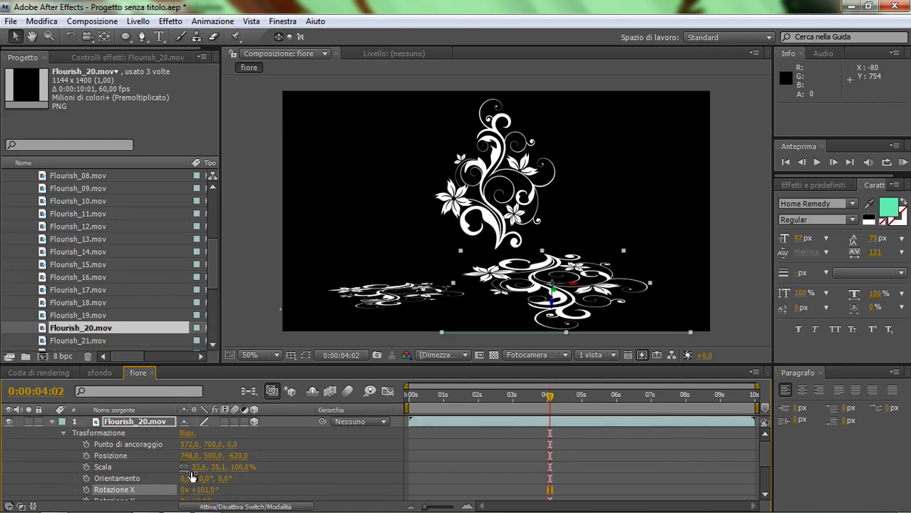
Step: Set the second Flourish_20.mov layer's Rotazione X to 108° and its Rotazione Z to -67°
{"action": "scroll", "coordinate": [191, 477], "scroll_direction": "down", "scroll_amount": 3}
{"action": "left_click", "coordinate": [52, 484]}
{"action": "scroll", "coordinate": [136, 467], "scroll_direction": "down", "scroll_amount": 2}
{"action": "left_click_drag", "start_coordinate": [202, 438], "coordinate": [212, 438]}
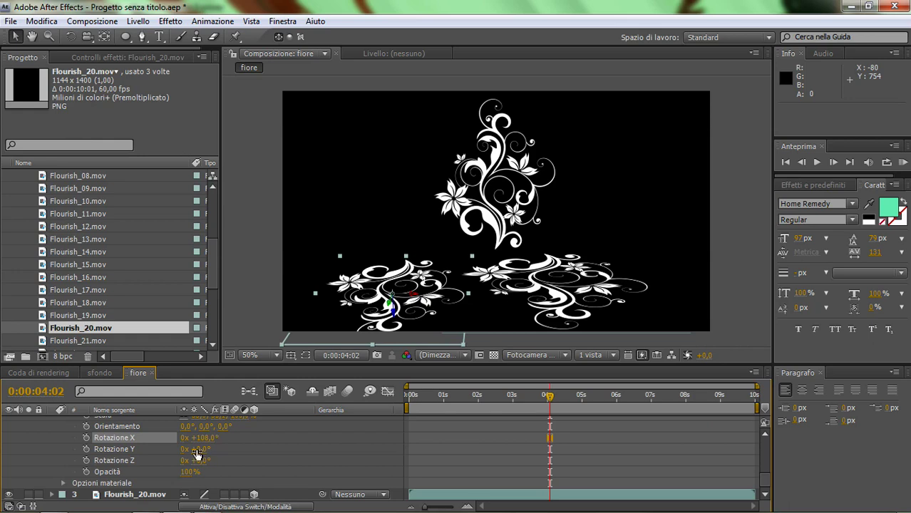
{"action": "left_click_drag", "start_coordinate": [198, 460], "coordinate": [163, 464]}
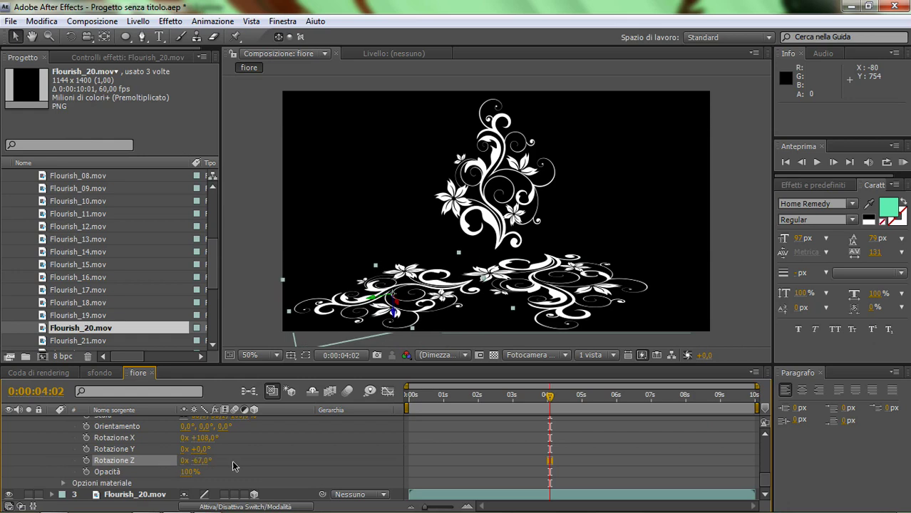
Step: Set the first Flourish_20.mov layer's Rotazione Z to 67° and move it to about position 844, 461, -669
{"action": "scroll", "coordinate": [232, 460], "scroll_direction": "down", "scroll_amount": 5}
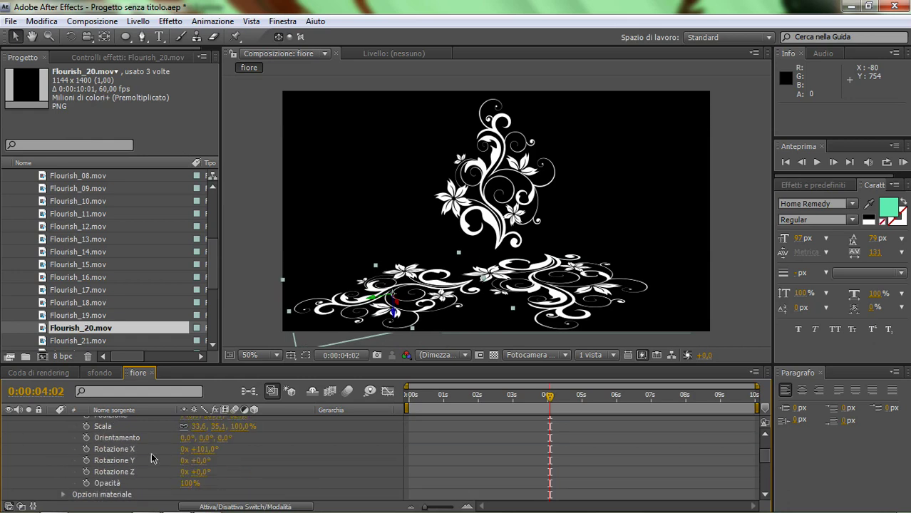
{"action": "left_click_drag", "start_coordinate": [193, 474], "coordinate": [243, 471]}
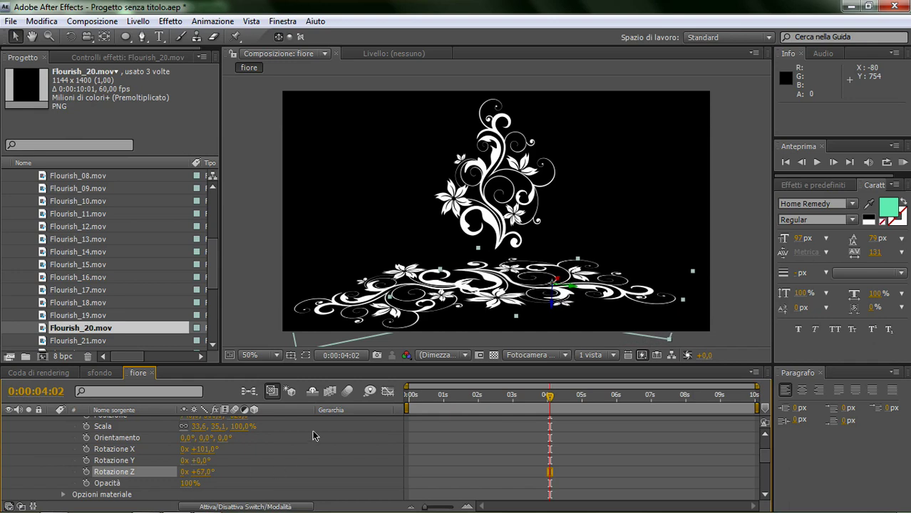
{"action": "left_click_drag", "start_coordinate": [575, 291], "coordinate": [633, 275]}
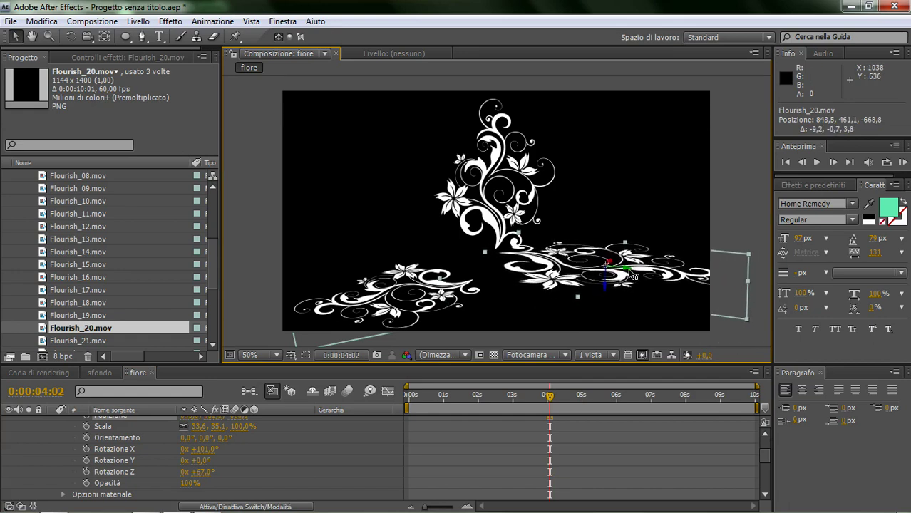
Step: Move the second Flourish_20.mov layer up to the base of the upright flourish, to about position 438, 477, -505
{"action": "scroll", "coordinate": [139, 452], "scroll_direction": "up", "scroll_amount": 3}
{"action": "scroll", "coordinate": [137, 462], "scroll_direction": "down", "scroll_amount": 3}
{"action": "scroll", "coordinate": [135, 464], "scroll_direction": "down", "scroll_amount": 2}
{"action": "left_click", "coordinate": [132, 446]}
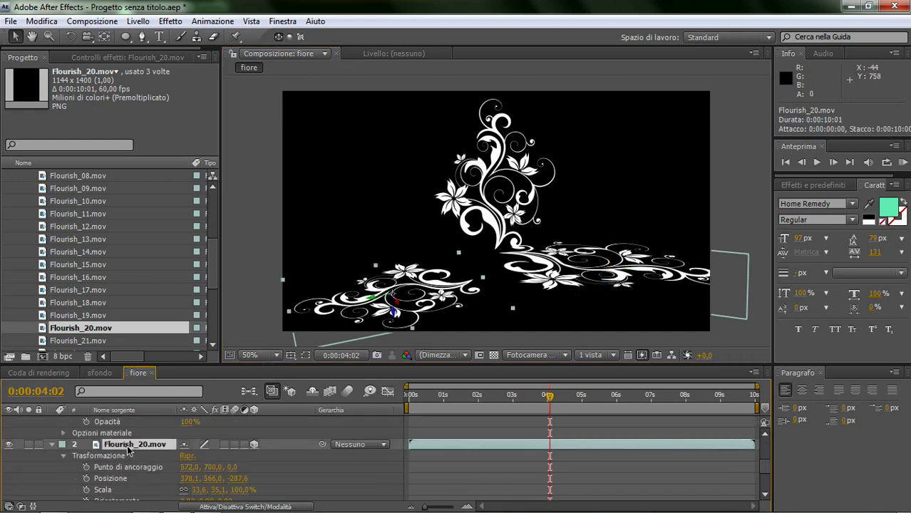
{"action": "left_click_drag", "start_coordinate": [395, 323], "coordinate": [395, 294]}
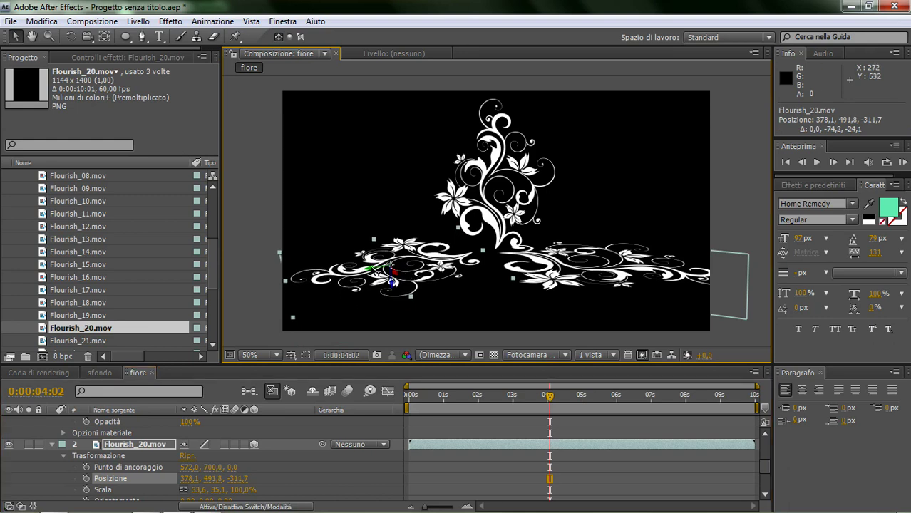
{"action": "left_click_drag", "start_coordinate": [370, 269], "coordinate": [412, 279]}
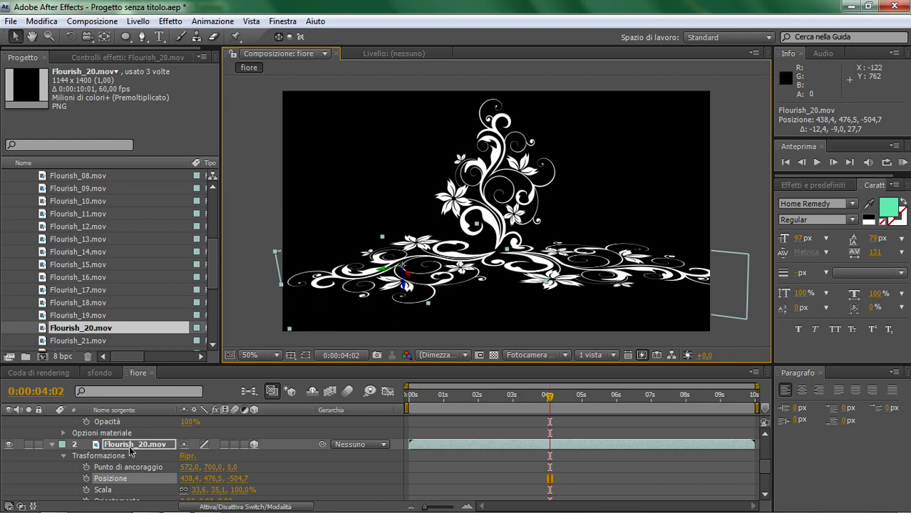
Step: Select all three Flourish_20.mov layers, scale them down slightly and shift them together about 21 px left in the composition
{"action": "key", "text": "ctrl+Up"}
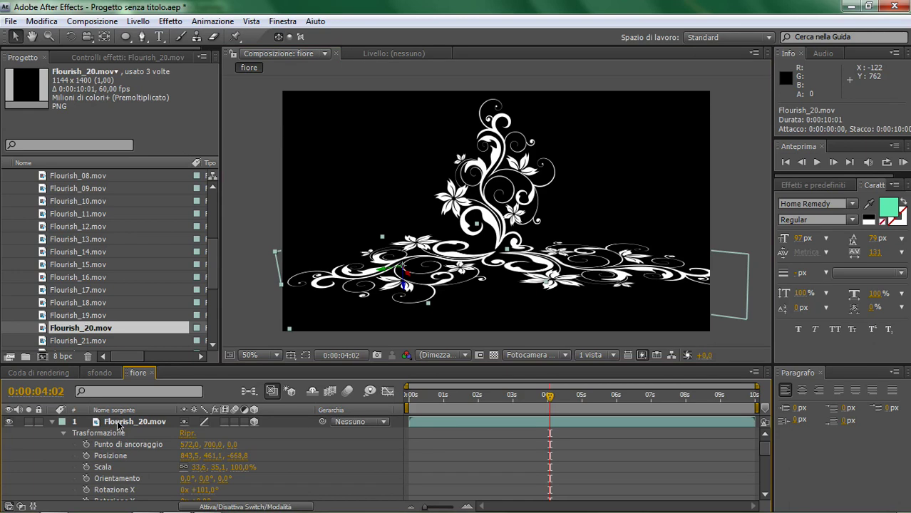
{"action": "scroll", "coordinate": [121, 449], "scroll_direction": "down", "scroll_amount": 3}
{"action": "left_click", "coordinate": [129, 481], "text": "ctrl"}
{"action": "scroll", "coordinate": [123, 448], "scroll_direction": "down", "scroll_amount": 1}
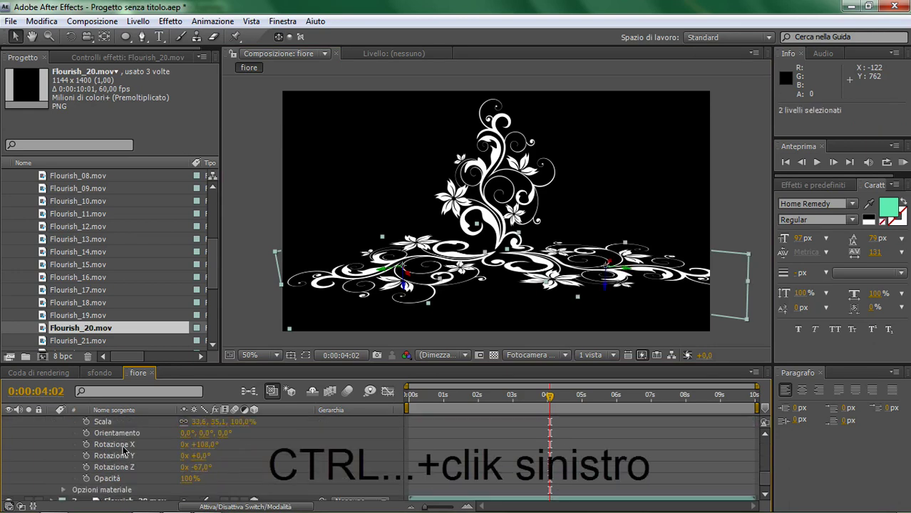
{"action": "scroll", "coordinate": [122, 448], "scroll_direction": "down", "scroll_amount": 1}
{"action": "left_click", "coordinate": [121, 496], "text": "ctrl"}
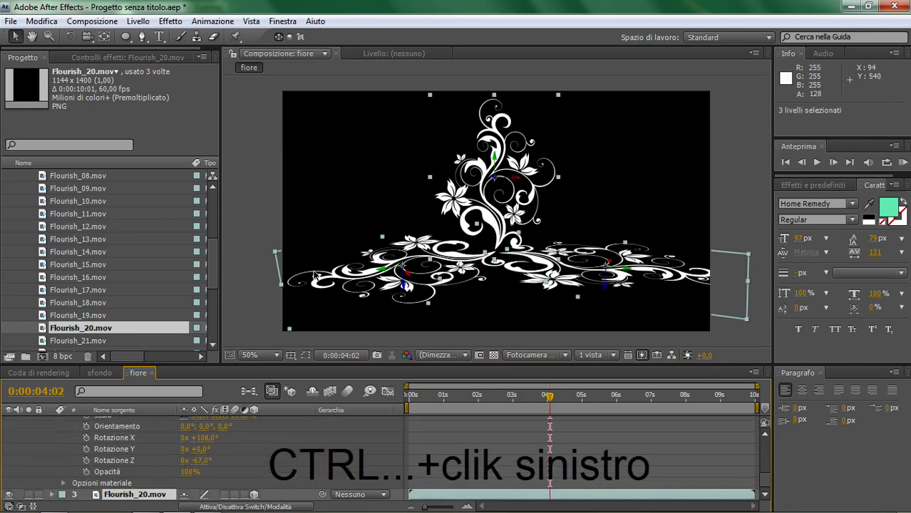
{"action": "left_click_drag", "start_coordinate": [276, 257], "coordinate": [303, 254]}
{"action": "left_click_drag", "start_coordinate": [379, 278], "coordinate": [375, 275]}
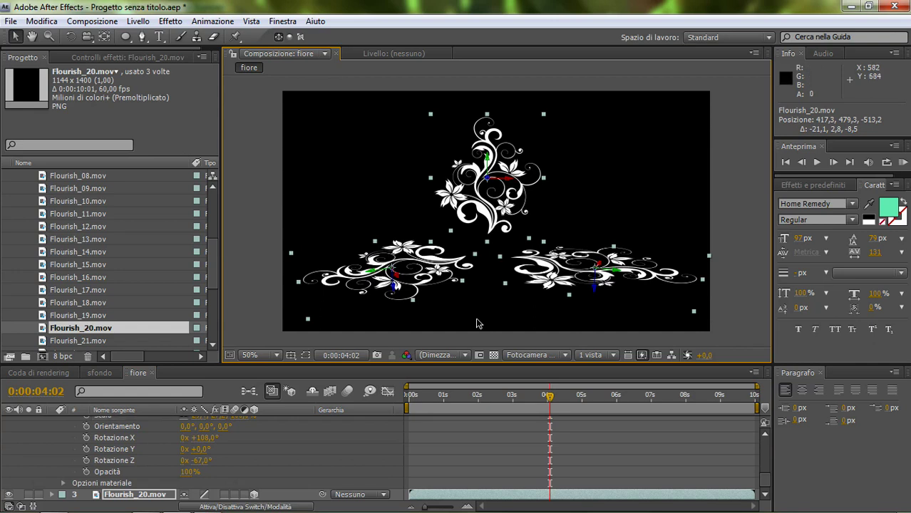